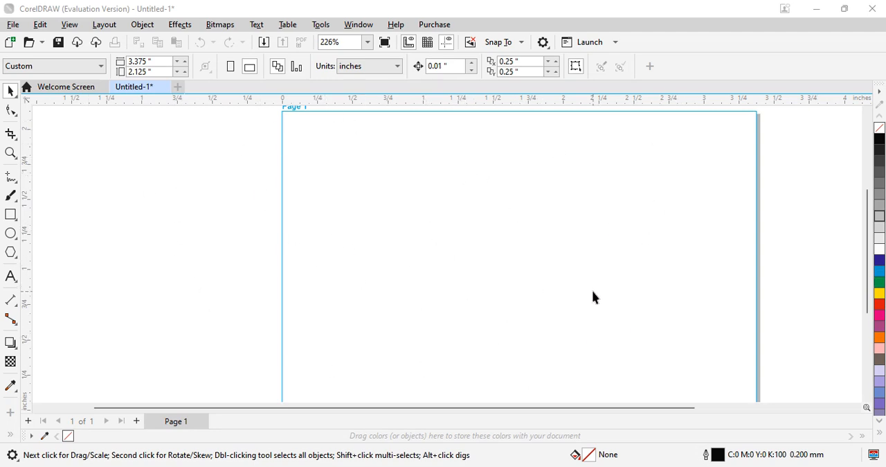
# - Draw a closed triangle about 0.75 by 2.14 inches along the page's left edge with the 2-Point Line tool
pyautogui.moveTo(874, 277)
pyautogui.mouseDown()
pyautogui.moveTo(874, 286)
pyautogui.moveTo(874, 276)
pyautogui.mouseUp()
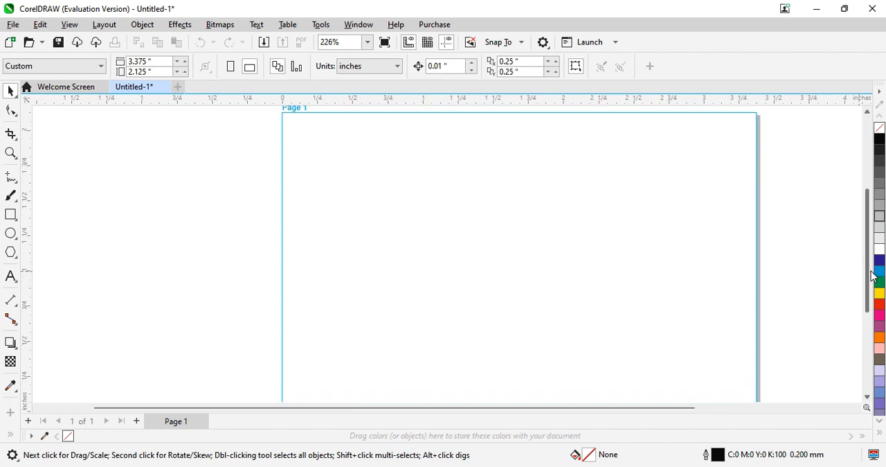
pyautogui.click(14, 180)
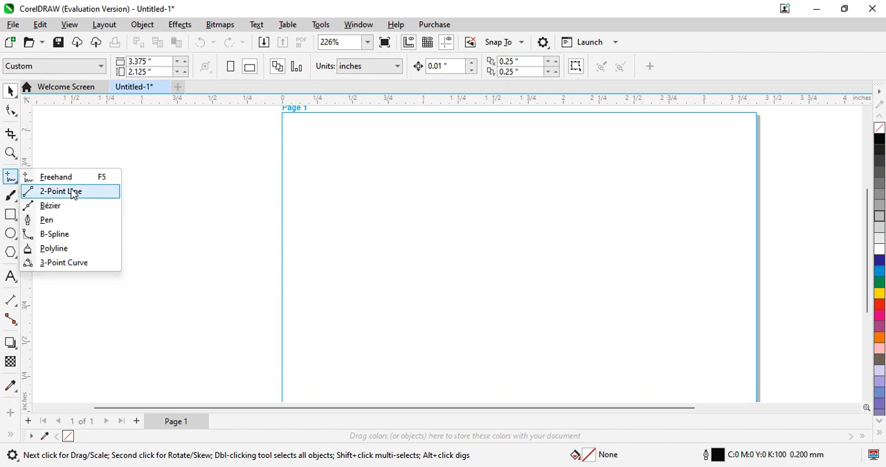
pyautogui.click(73, 194)
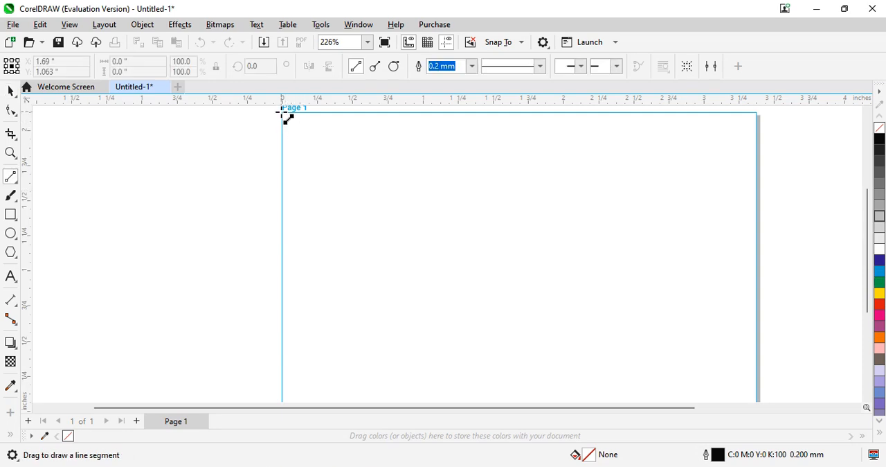
pyautogui.moveTo(282, 114)
pyautogui.mouseDown()
pyautogui.moveTo(284, 429)
pyautogui.moveTo(282, 364)
pyautogui.moveTo(383, 366)
pyautogui.moveTo(374, 358)
pyautogui.moveTo(371, 365)
pyautogui.moveTo(388, 366)
pyautogui.moveTo(308, 105)
pyautogui.moveTo(305, 138)
pyautogui.moveTo(289, 124)
pyautogui.mouseUp()
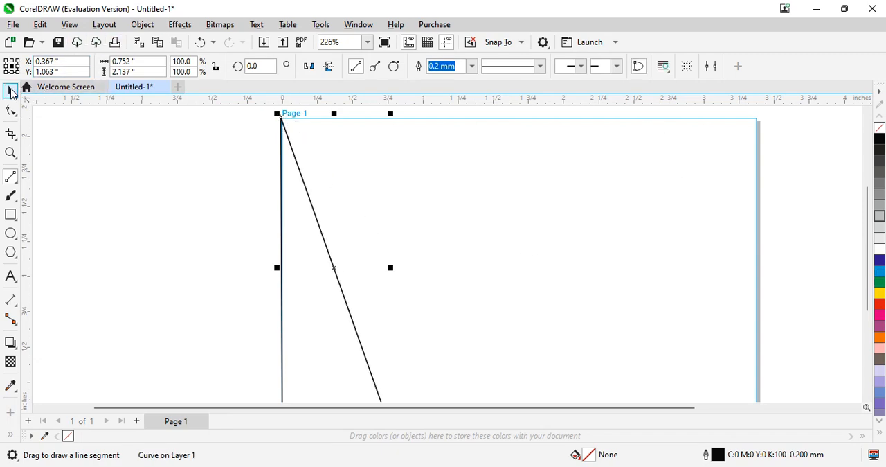
pyautogui.click(11, 92)
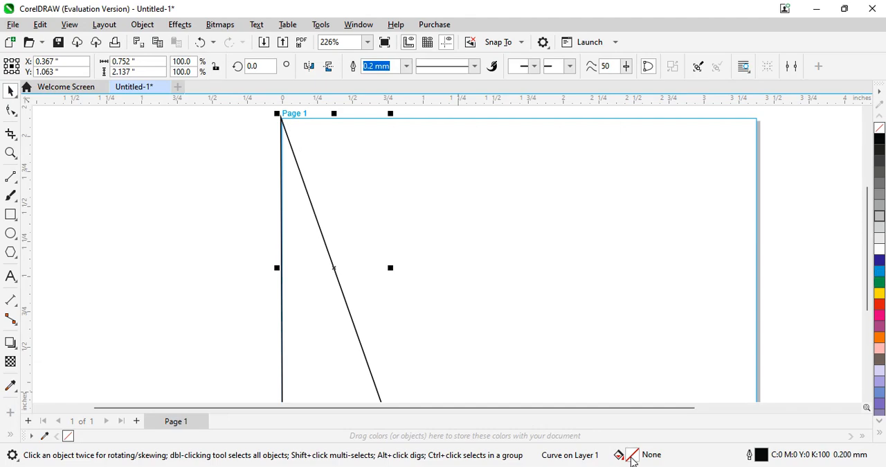
# - Give the triangle a uniform red fill of C:1 M:100 Y:62 K:5
pyautogui.doubleClick(632, 457)
pyautogui.click(282, 79)
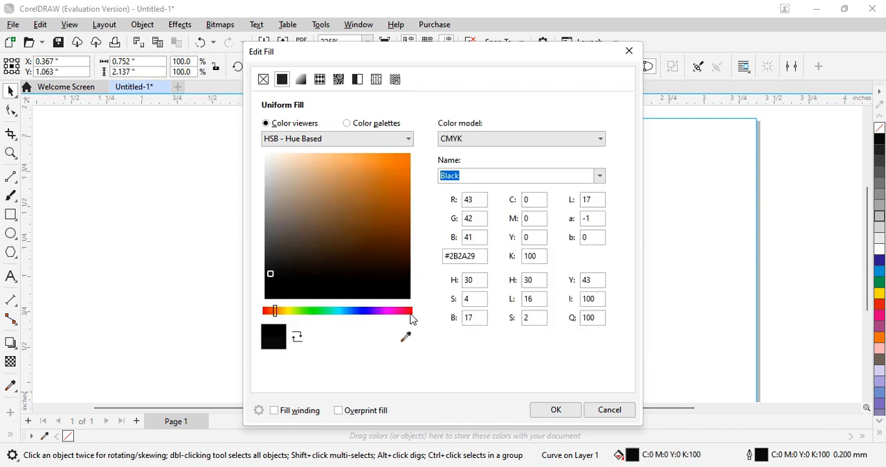
pyautogui.moveTo(393, 312); pyautogui.dragTo(406, 311)
pyautogui.moveTo(411, 211); pyautogui.dragTo(406, 175)
pyautogui.click(556, 409)
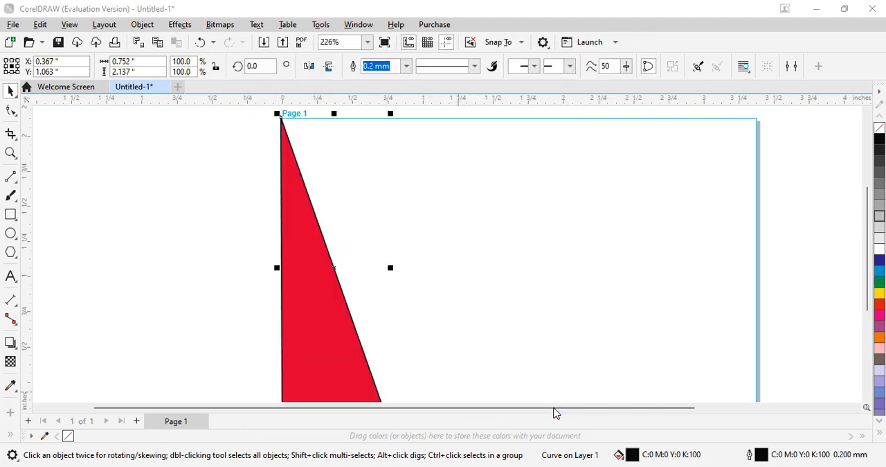
# - Change the triangle's outline colour to dark red C:4 M:100 Y:58 K:18
pyautogui.doubleClick(766, 458)
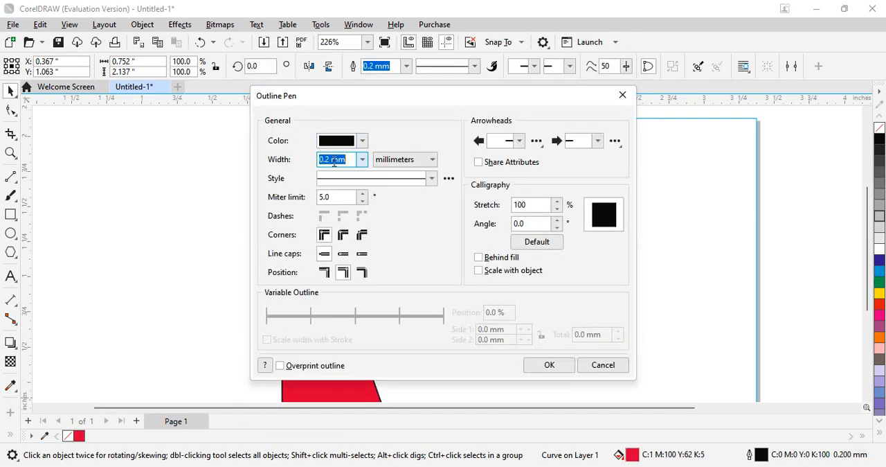
pyautogui.click(340, 140)
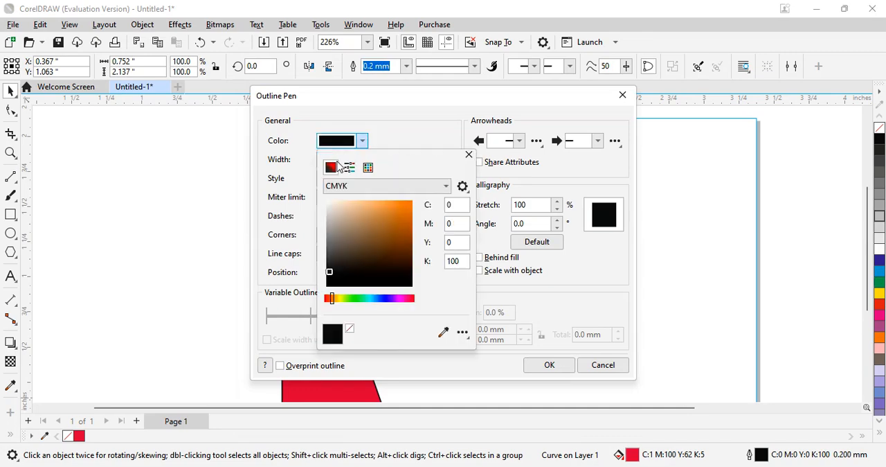
pyautogui.moveTo(408, 304)
pyautogui.mouseDown()
pyautogui.moveTo(407, 265)
pyautogui.moveTo(411, 307)
pyautogui.mouseUp()
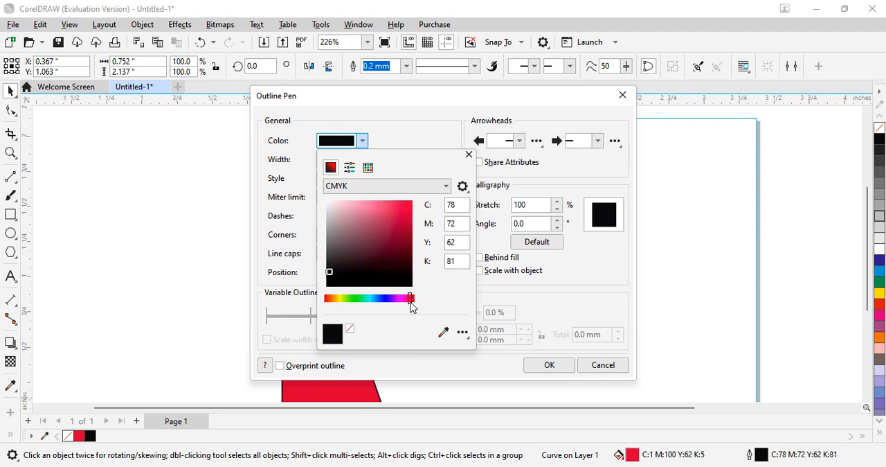
pyautogui.click(408, 221)
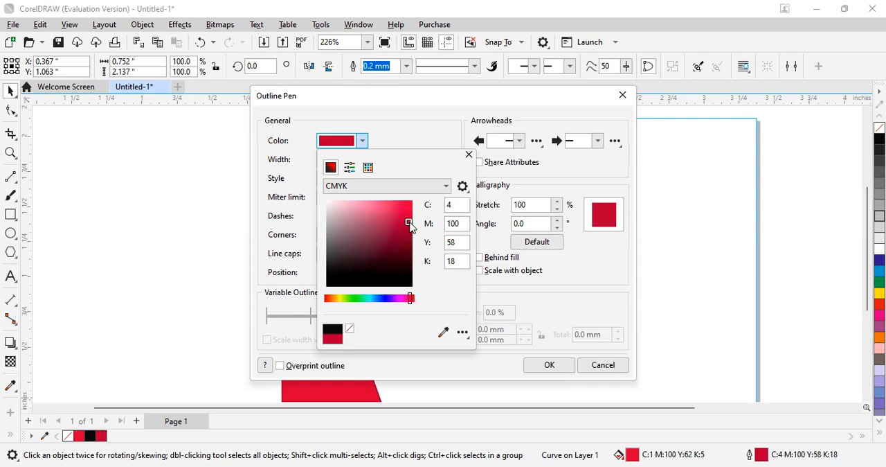
pyautogui.click(562, 371)
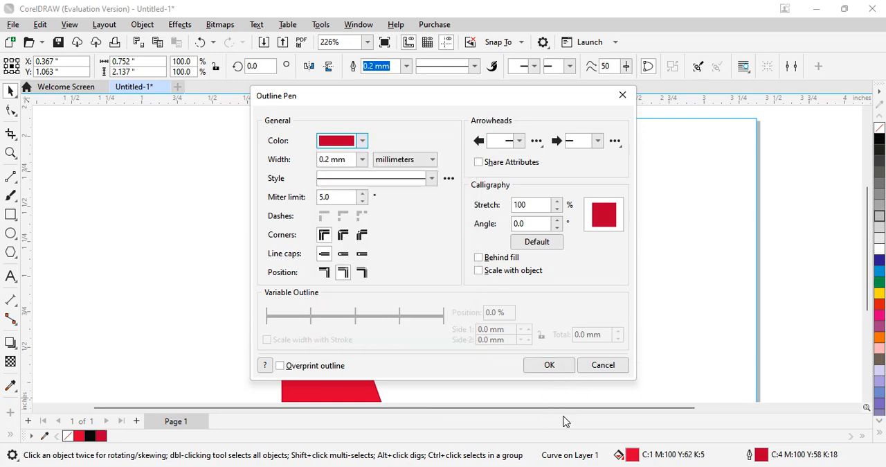
pyautogui.click(558, 371)
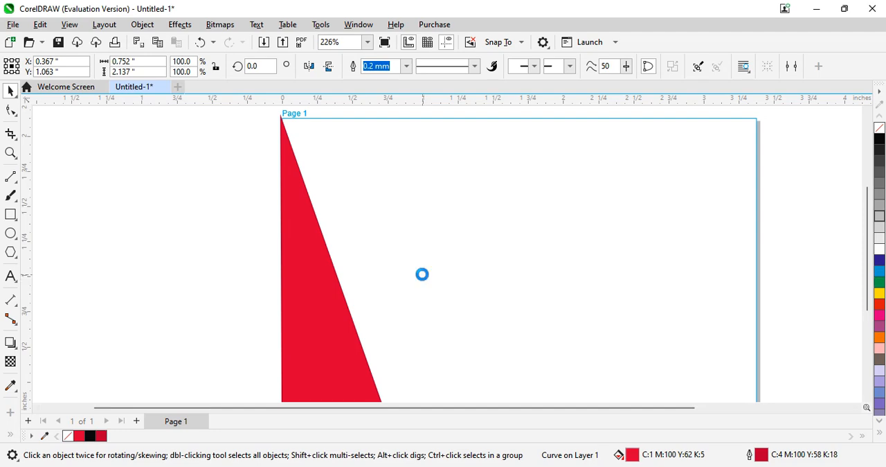
# - Place a duplicate of the red triangle beside the original and mirror it horizontally and vertically
pyautogui.moveTo(330, 300); pyautogui.dragTo(452, 292)
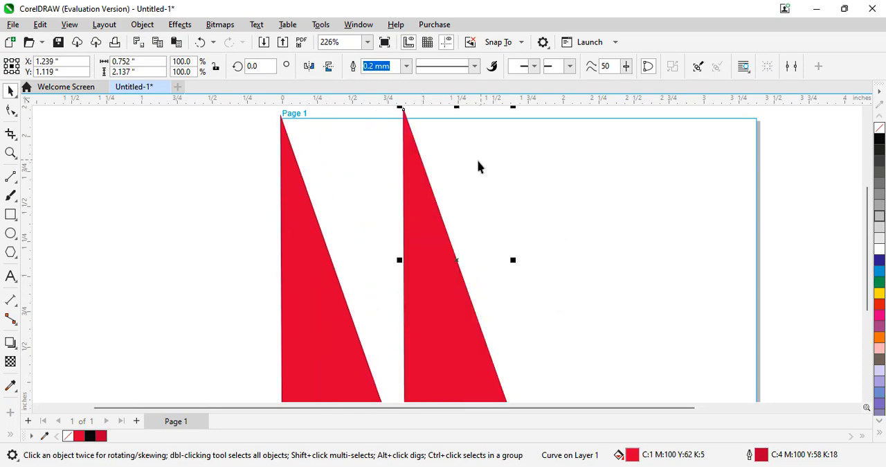
pyautogui.click(310, 67)
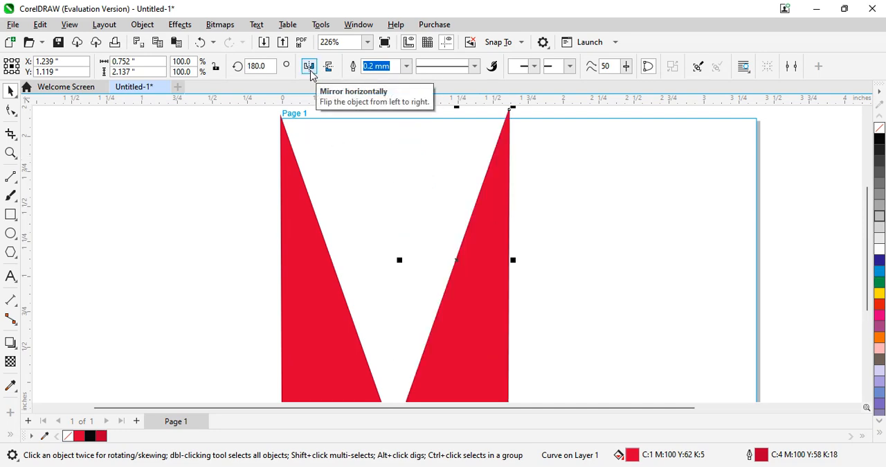
pyautogui.click(330, 67)
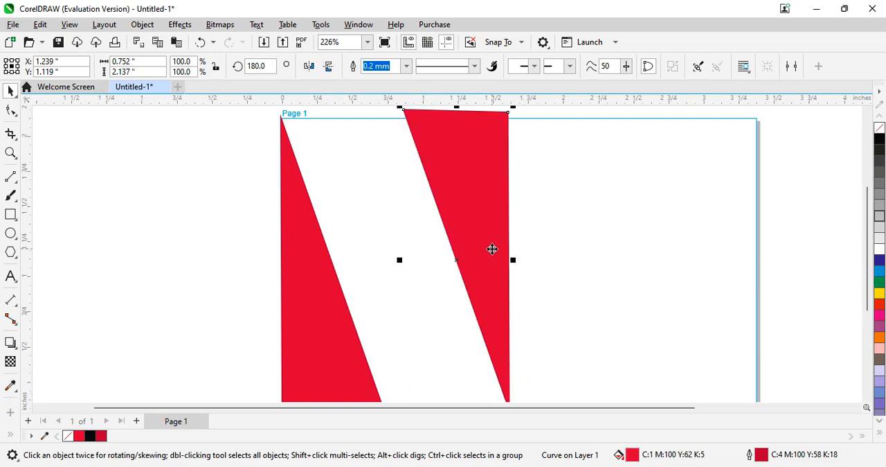
# - Scale the mirrored triangle down to about 0.23 by 0.67 inches and move it into the page's upper-right corner
pyautogui.moveTo(493, 249); pyautogui.dragTo(713, 262)
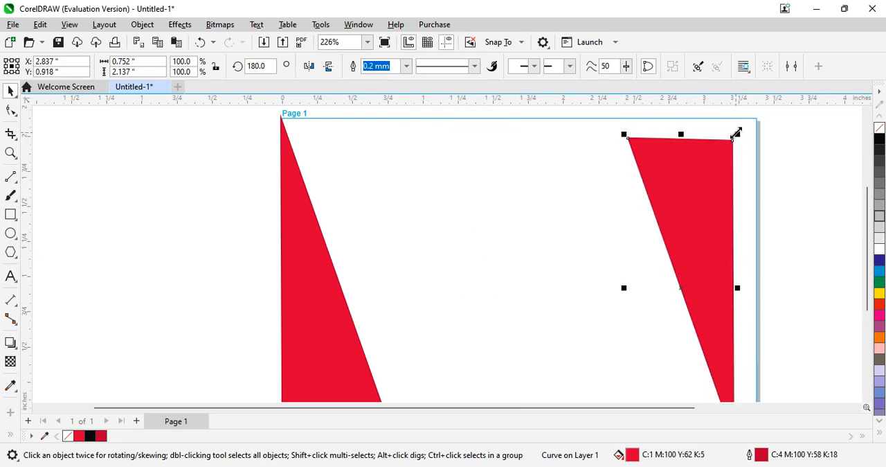
pyautogui.moveTo(736, 133); pyautogui.dragTo(663, 295)
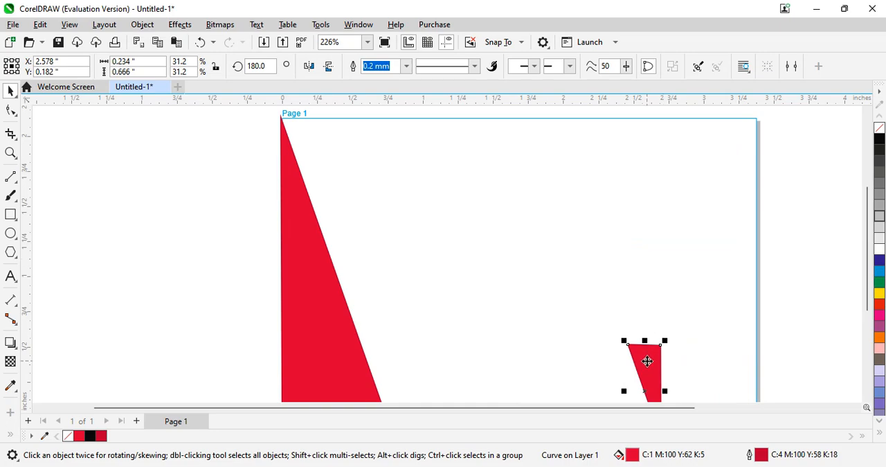
pyautogui.moveTo(646, 360); pyautogui.dragTo(743, 142)
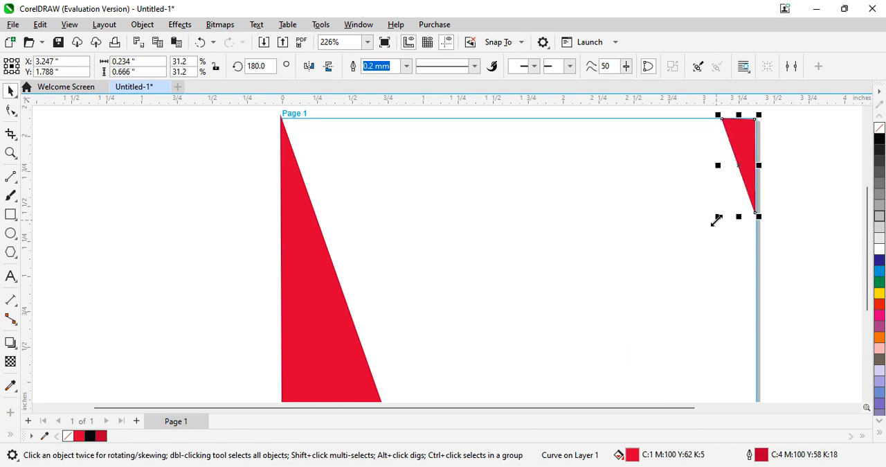
# - Stretch the corner triangle to about 0.63 by 1.19 inches and align it with the page's upper-right corner
pyautogui.moveTo(718, 219); pyautogui.dragTo(717, 255)
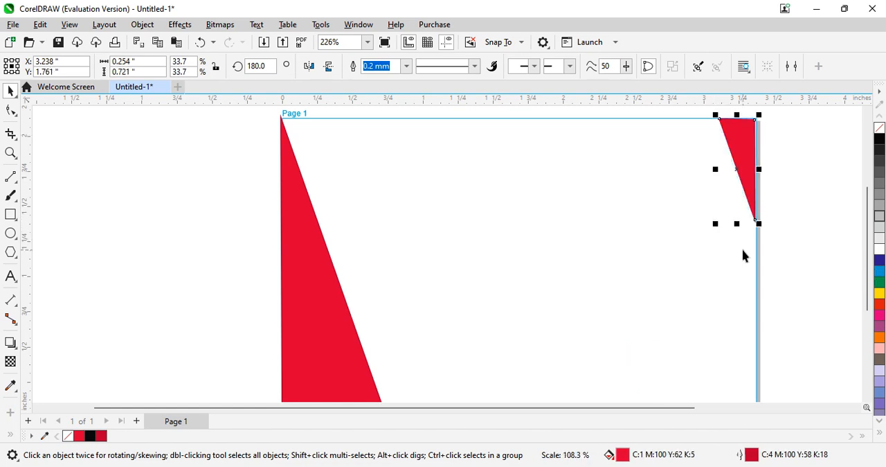
pyautogui.moveTo(737, 224); pyautogui.dragTo(732, 289)
pyautogui.moveTo(715, 209); pyautogui.dragTo(659, 224)
pyautogui.click(740, 193)
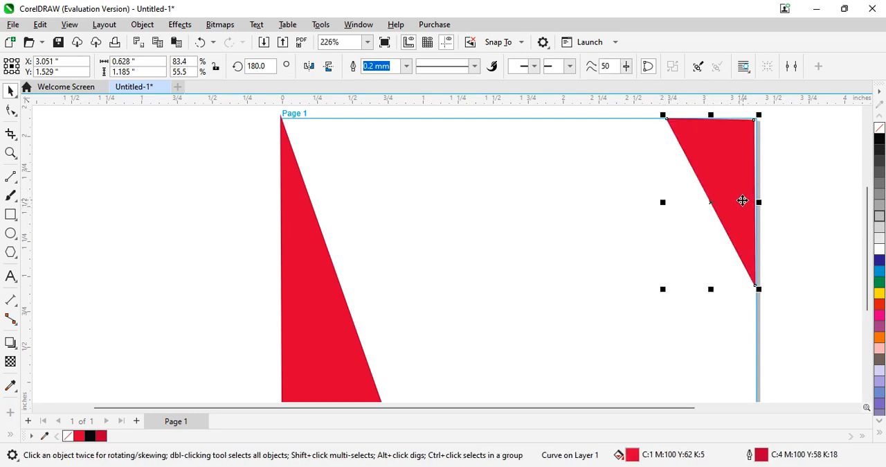
pyautogui.moveTo(742, 200); pyautogui.dragTo(745, 211)
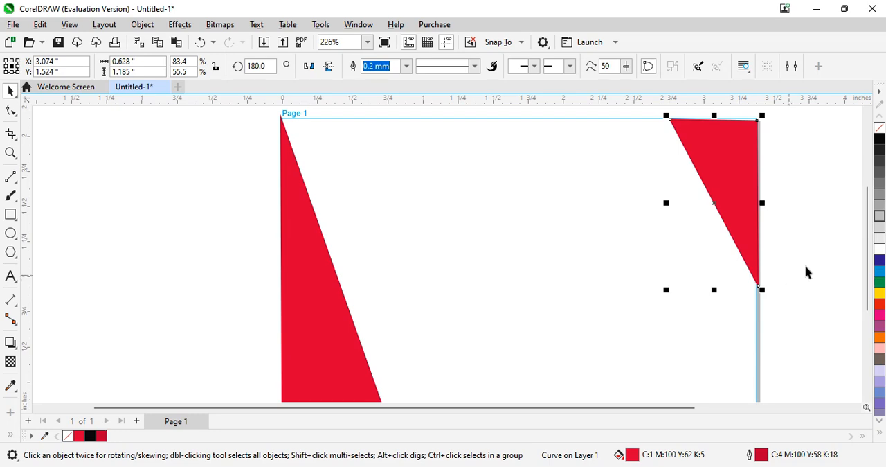
pyautogui.click(790, 280)
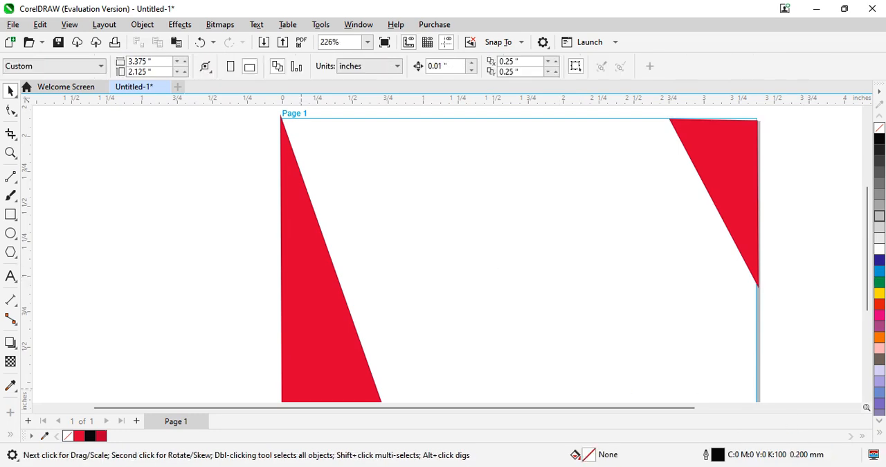
pyautogui.rightClick(339, 346)
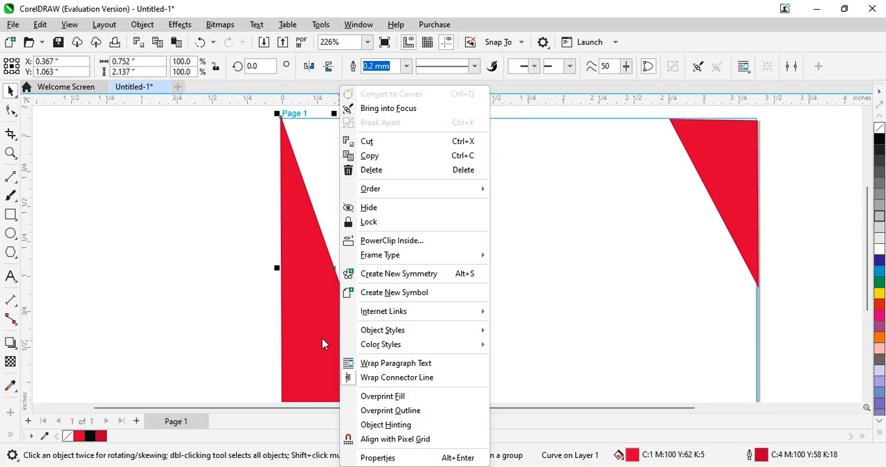
pyautogui.click(307, 356)
pyautogui.click(305, 350)
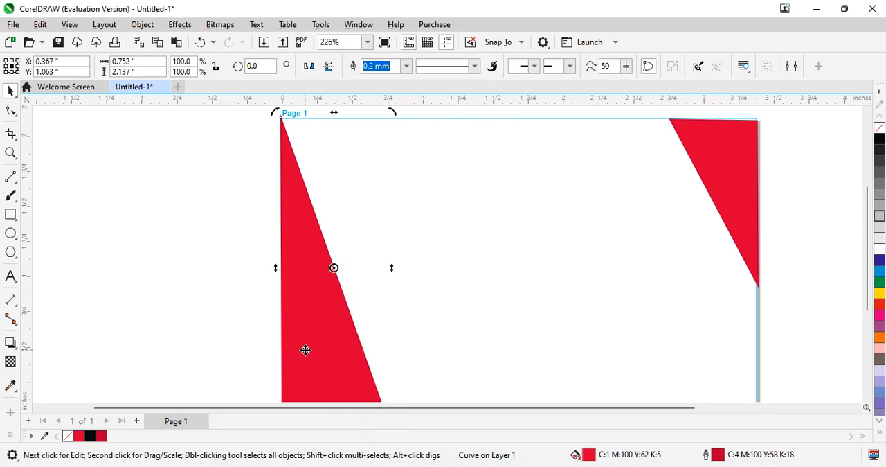
pyautogui.click(305, 350)
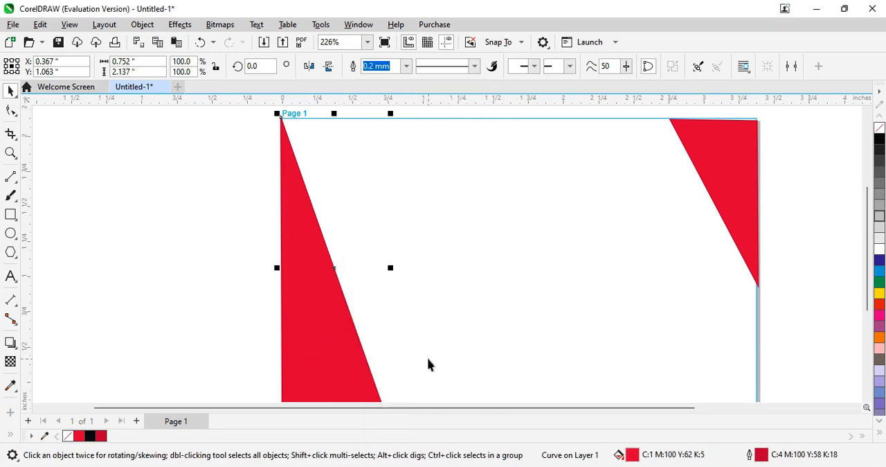
pyautogui.rightClick(332, 365)
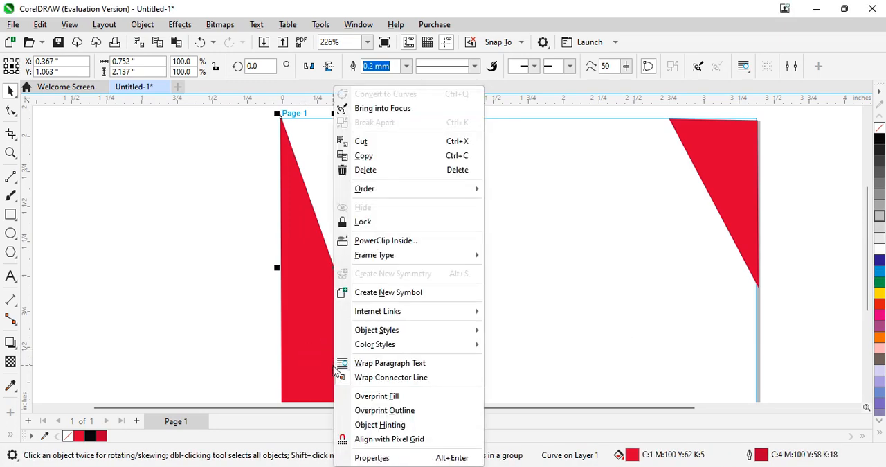
pyautogui.click(506, 255)
# - Copy and paste the large left triangle and move the copy to about X 0.95, Y 1.23 inches
pyautogui.click(327, 325)
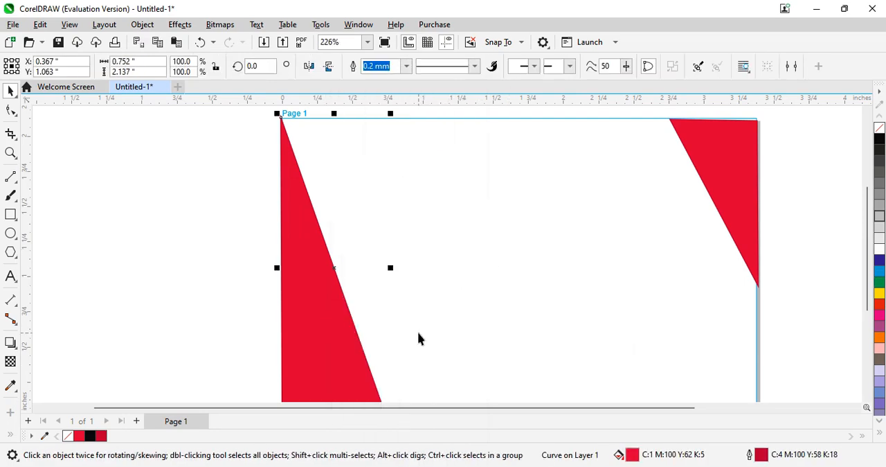
pyautogui.hotkey('ctrl', 'c')
pyautogui.hotkey('ctrl', 'v')
pyautogui.moveTo(339, 338); pyautogui.dragTo(422, 315)
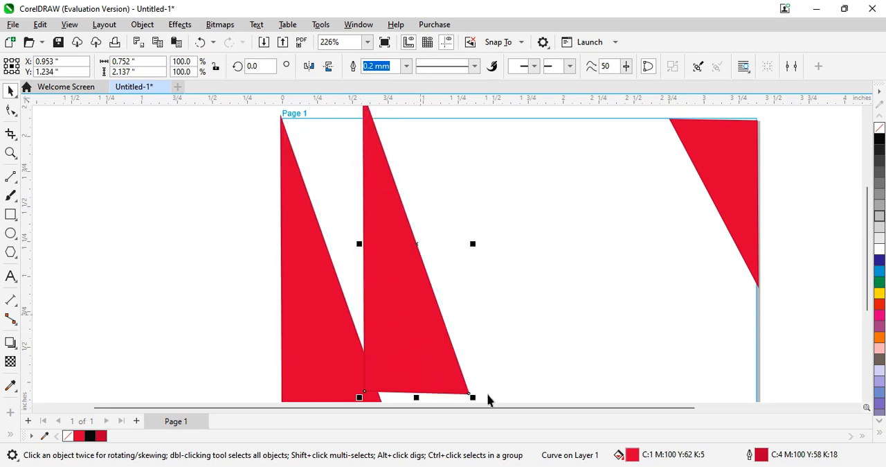
# - Change the copied triangle's uniform fill to light pink C:0 M:67 Y:17 K:0
pyautogui.doubleClick(633, 455)
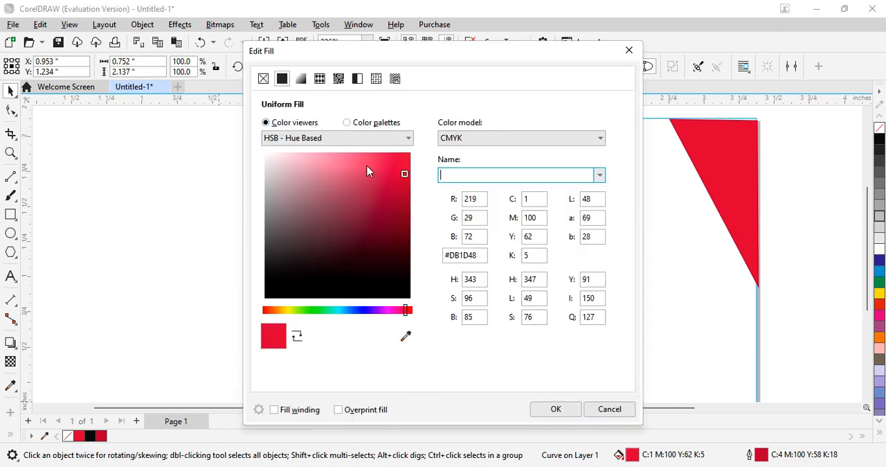
pyautogui.click(338, 156)
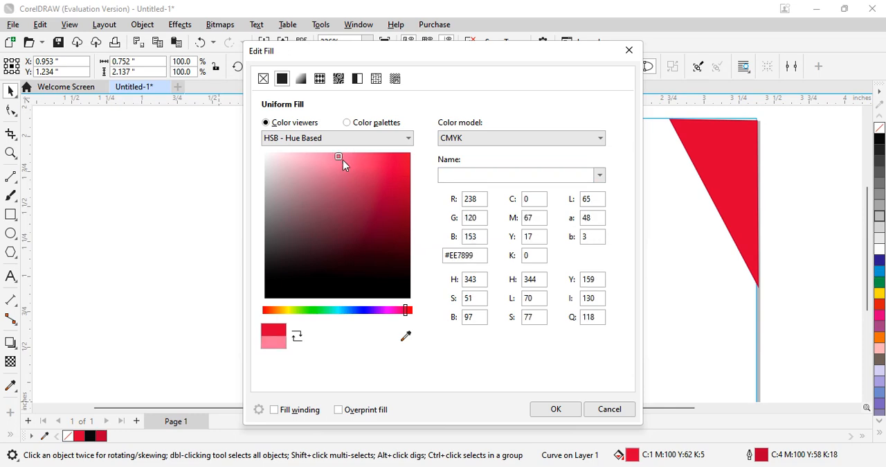
pyautogui.click(557, 410)
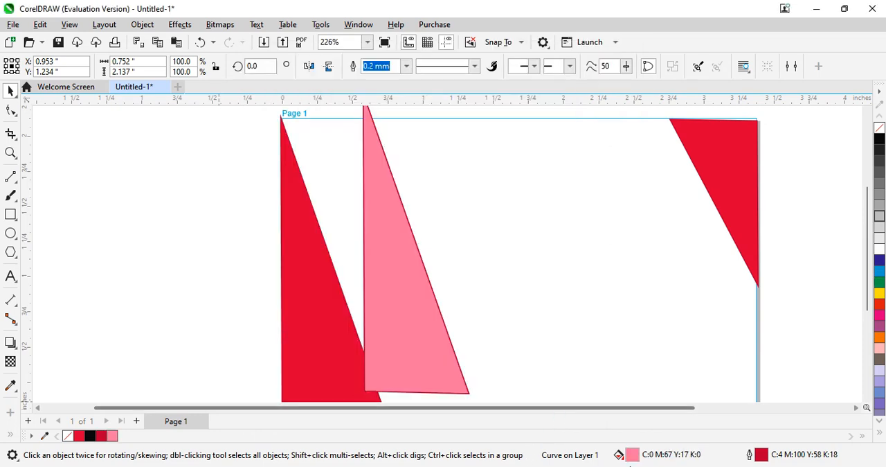
# - Remove the outline from the light pink triangle by setting its outline width to None
pyautogui.doubleClick(762, 457)
pyautogui.click(361, 160)
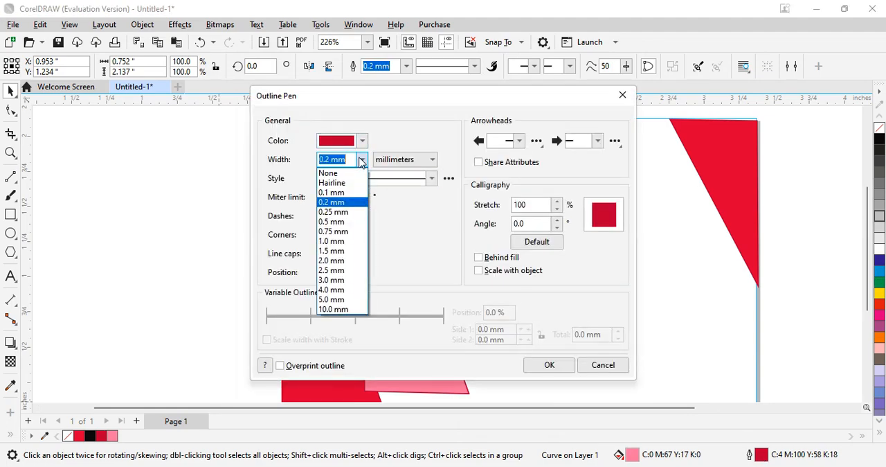
pyautogui.click(347, 183)
pyautogui.click(361, 160)
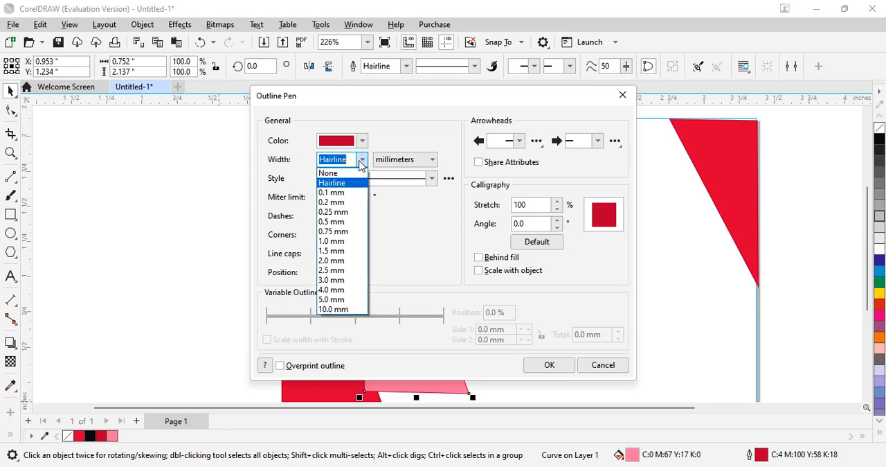
pyautogui.click(346, 173)
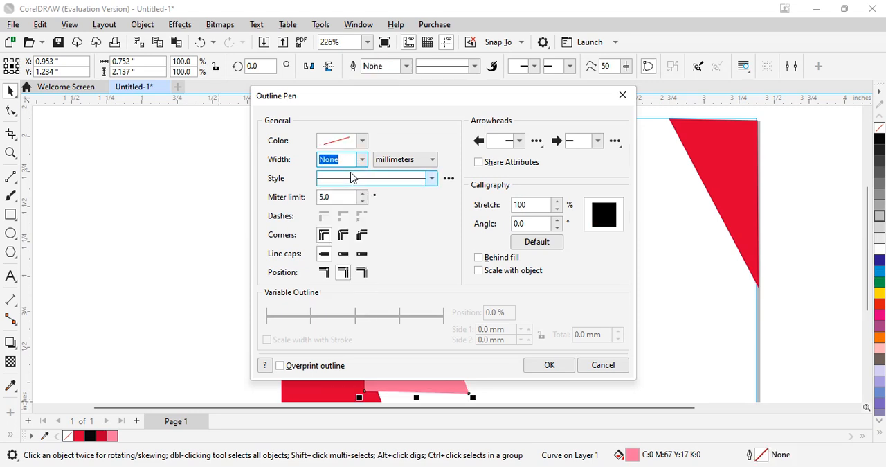
pyautogui.click(550, 365)
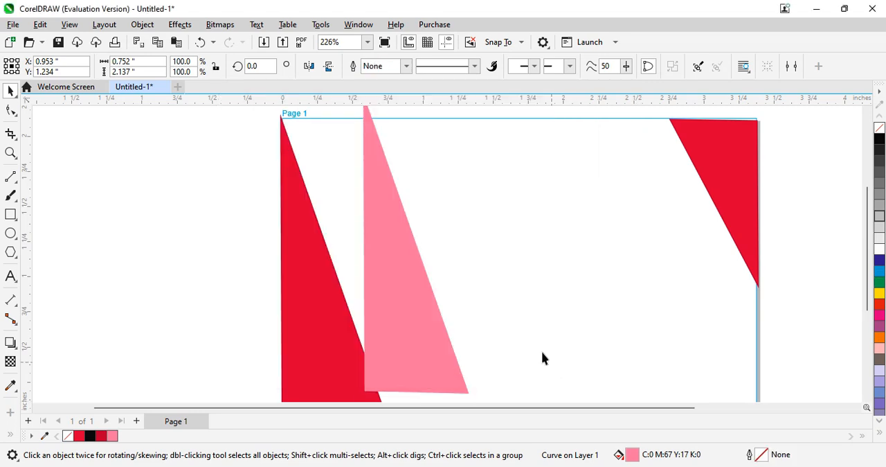
# - Scale the pink triangle down to about 0.47 by 1.35 inches and move it onto the page's bottom edge at about X 1.01, Y 0.66 inches
pyautogui.click(399, 319)
pyautogui.moveTo(474, 398); pyautogui.dragTo(443, 292)
pyautogui.moveTo(400, 231); pyautogui.dragTo(426, 375)
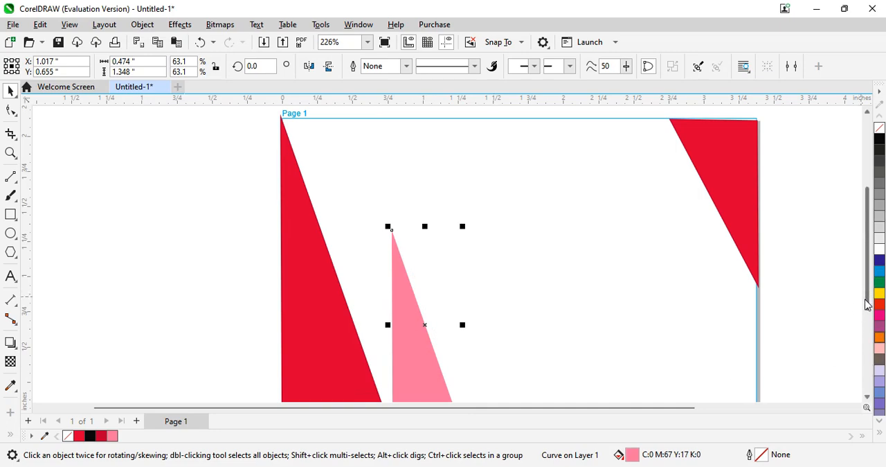
pyautogui.moveTo(868, 305); pyautogui.dragTo(850, 340)
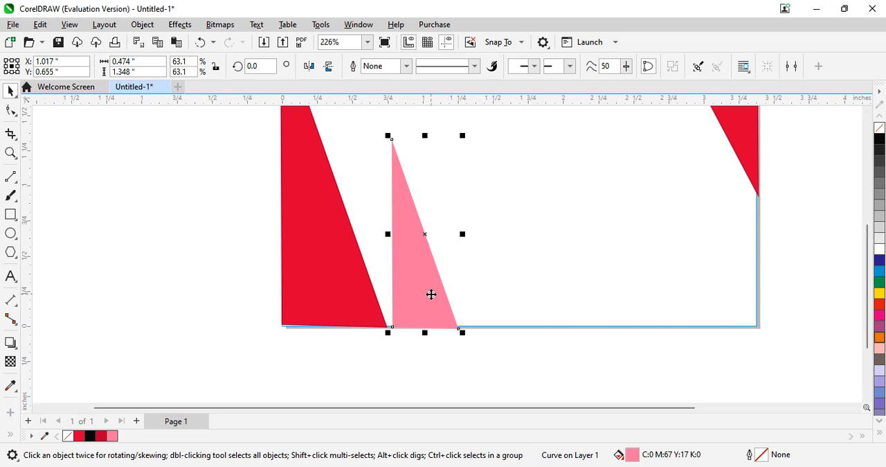
pyautogui.moveTo(432, 294)
pyautogui.mouseDown()
pyautogui.moveTo(431, 303)
pyautogui.moveTo(430, 295)
pyautogui.mouseUp()
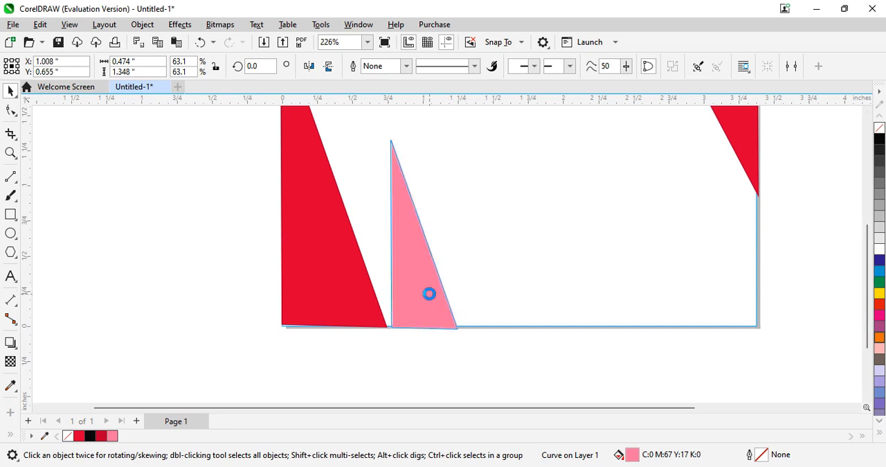
# - Reshape the pink triangle by moving its top node beside the red triangle's slanted edge and its lower-right node inward along the page's bottom edge
pyautogui.click(15, 114)
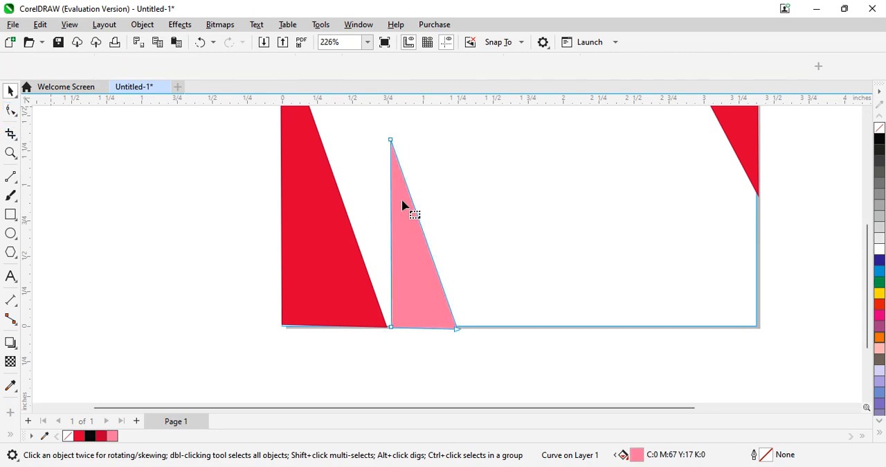
pyautogui.moveTo(392, 139); pyautogui.dragTo(345, 148)
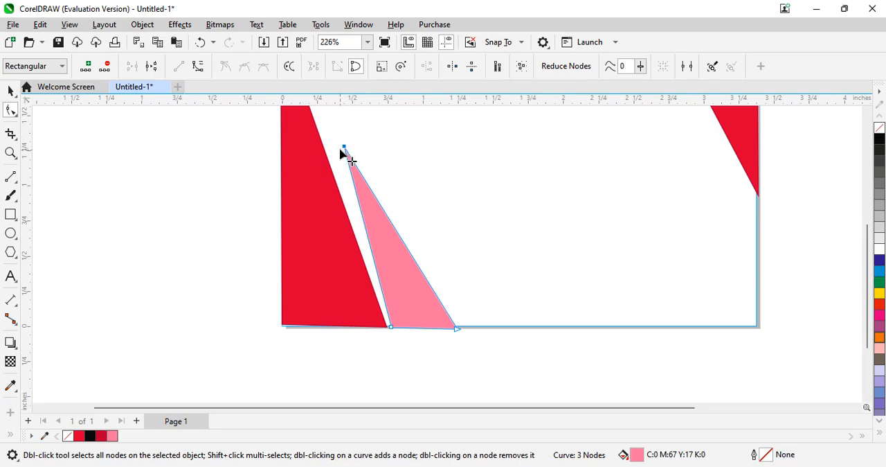
pyautogui.moveTo(344, 147); pyautogui.dragTo(334, 148)
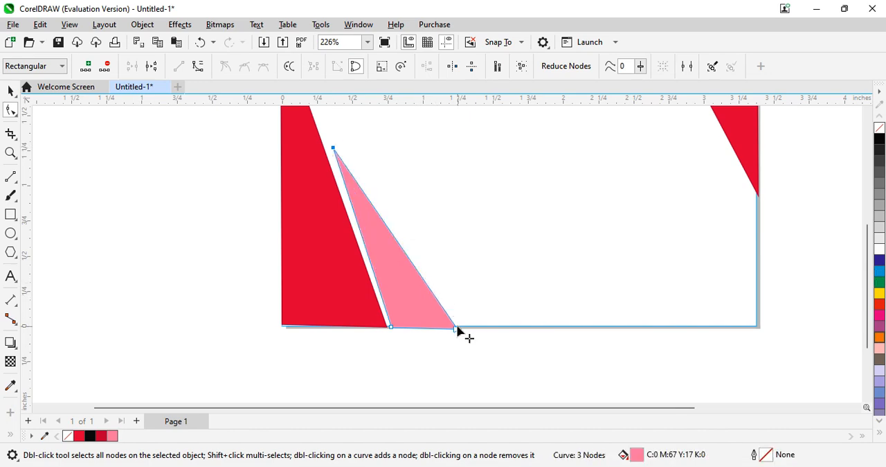
pyautogui.moveTo(455, 329); pyautogui.dragTo(445, 325)
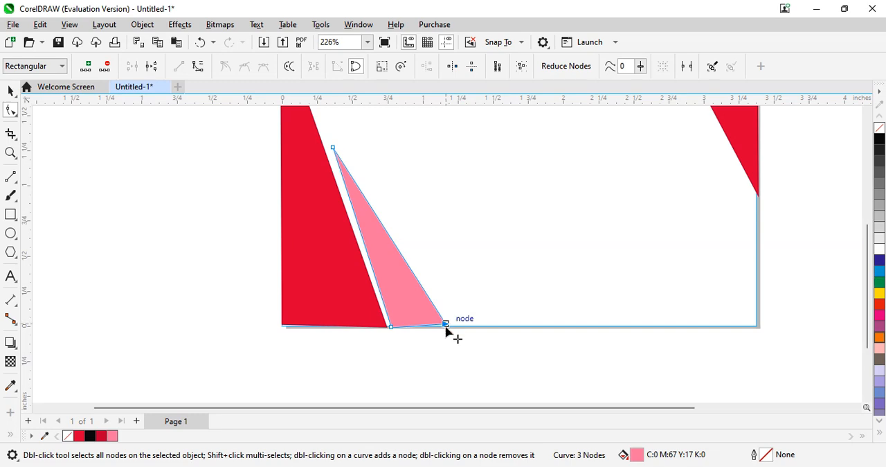
pyautogui.moveTo(447, 325); pyautogui.dragTo(450, 331)
pyautogui.press('Down')
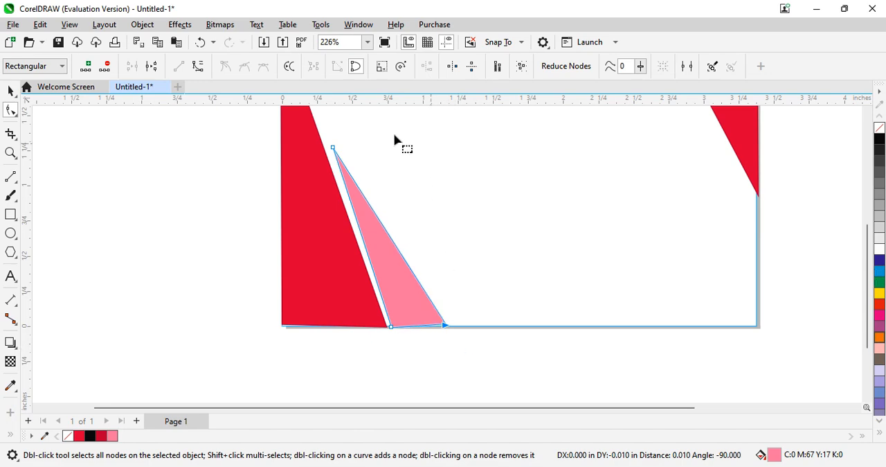
pyautogui.click(334, 149)
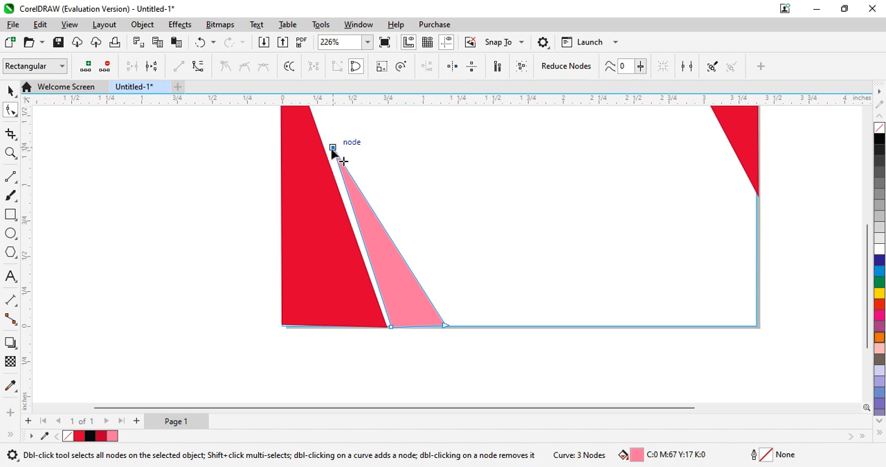
pyautogui.click(333, 149)
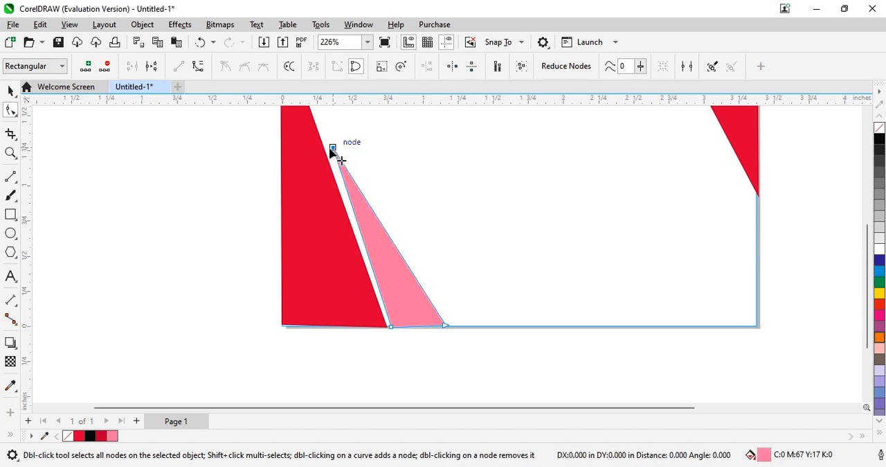
pyautogui.click(550, 340)
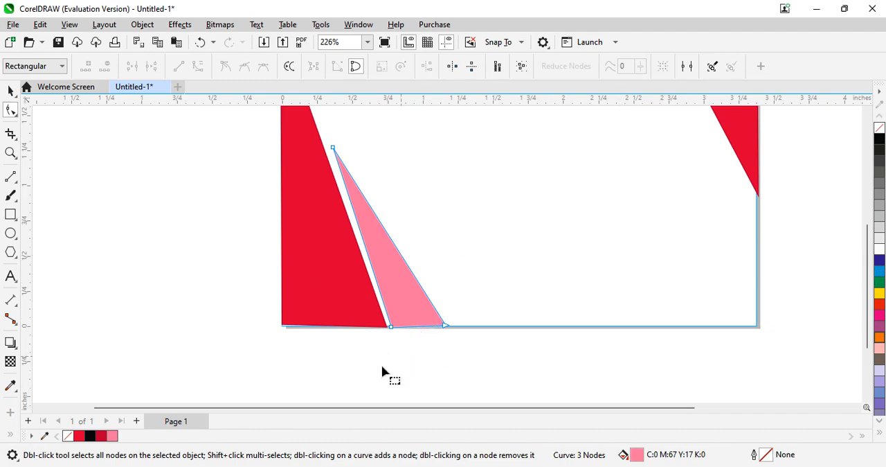
# - Adjust the pink triangle's lower-left and top nodes to leave a narrow gap beside the red triangle, sizing it about 0.82 by 1.20 inches
pyautogui.click(391, 327)
pyautogui.moveTo(391, 326); pyautogui.dragTo(403, 327)
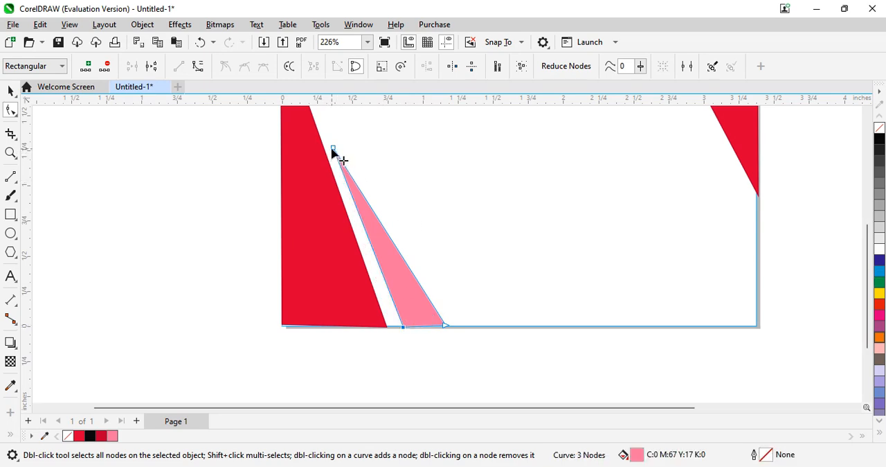
pyautogui.moveTo(328, 150)
pyautogui.mouseDown()
pyautogui.moveTo(324, 165)
pyautogui.moveTo(331, 159)
pyautogui.mouseUp()
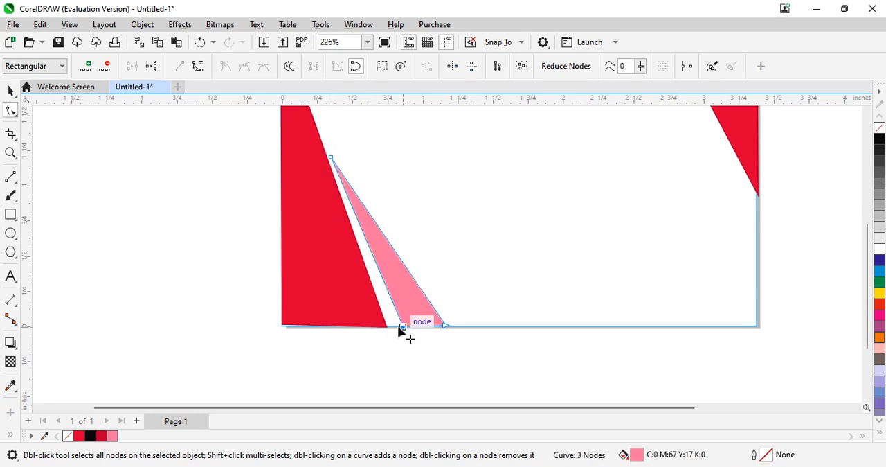
pyautogui.moveTo(404, 331)
pyautogui.mouseDown()
pyautogui.moveTo(395, 333)
pyautogui.moveTo(402, 336)
pyautogui.mouseUp()
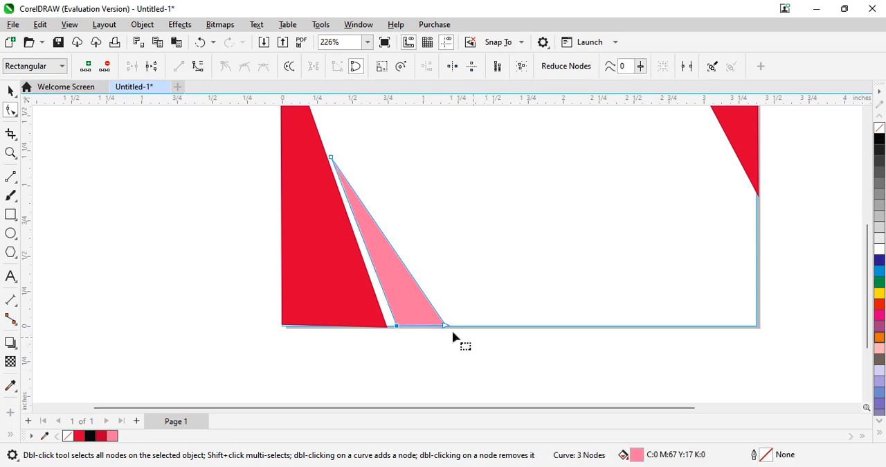
pyautogui.click(508, 309)
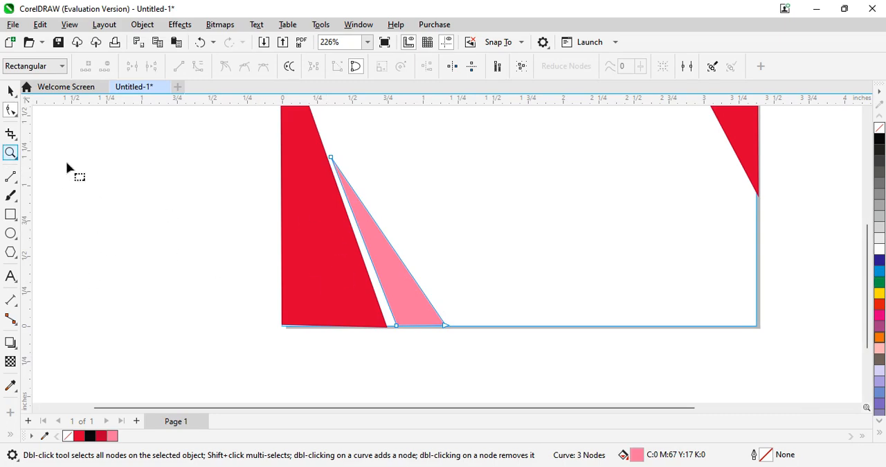
pyautogui.click(10, 91)
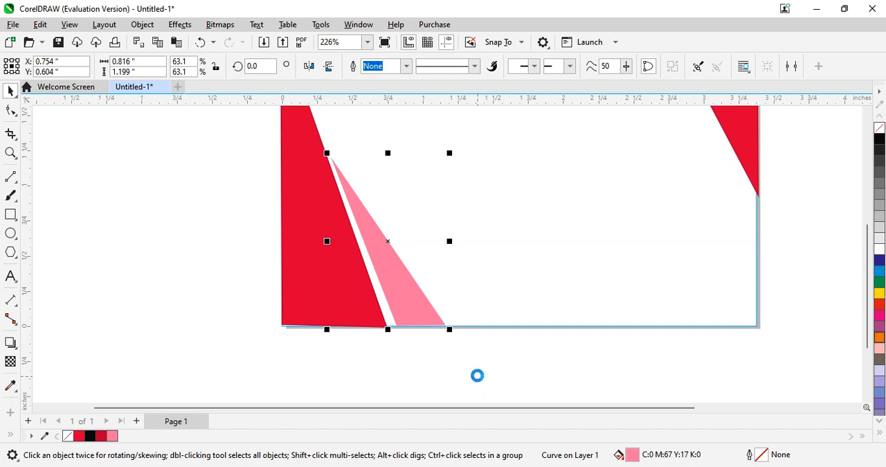
# - Copy the pink triangle to about X 1.77, Y 1.07 inches and fill the copy with dark red C:13 M:100 Y:56 K:63
pyautogui.moveTo(416, 290); pyautogui.dragTo(558, 225)
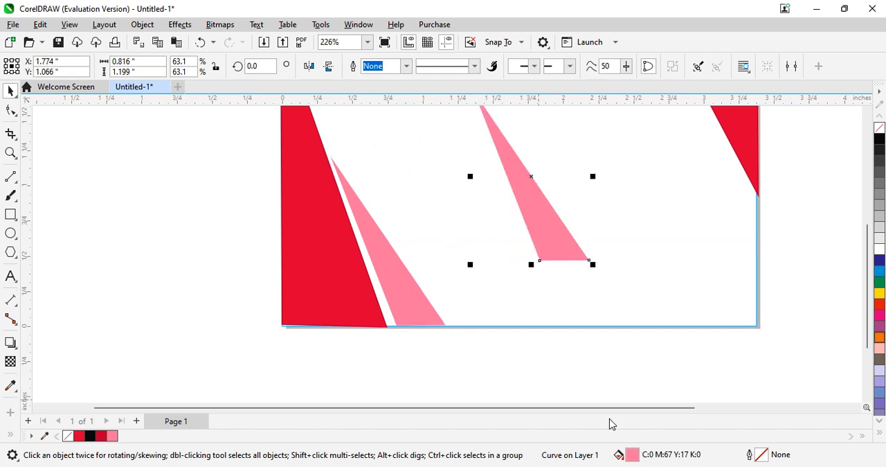
pyautogui.doubleClick(632, 455)
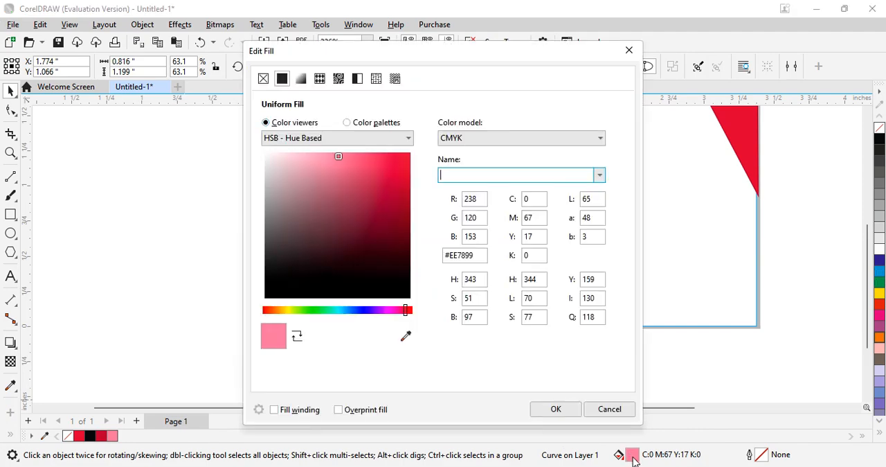
pyautogui.click(399, 237)
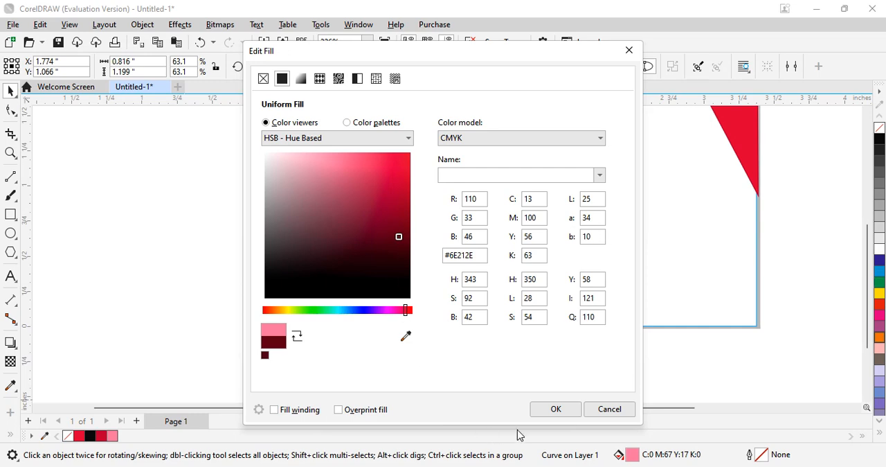
pyautogui.click(562, 411)
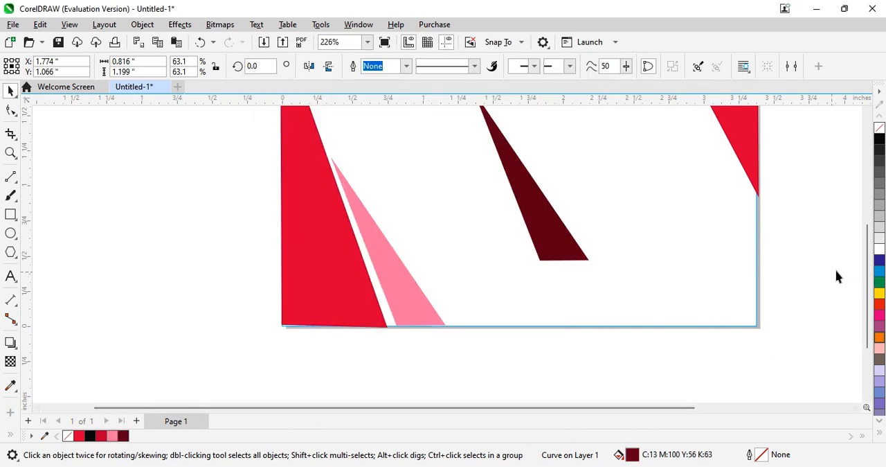
# - Mirror the dark red triangle horizontally and vertically, scale it to about 0.51 by 0.75 inches and place it beside the upper-right corner triangle
pyautogui.moveTo(867, 283); pyautogui.dragTo(868, 237)
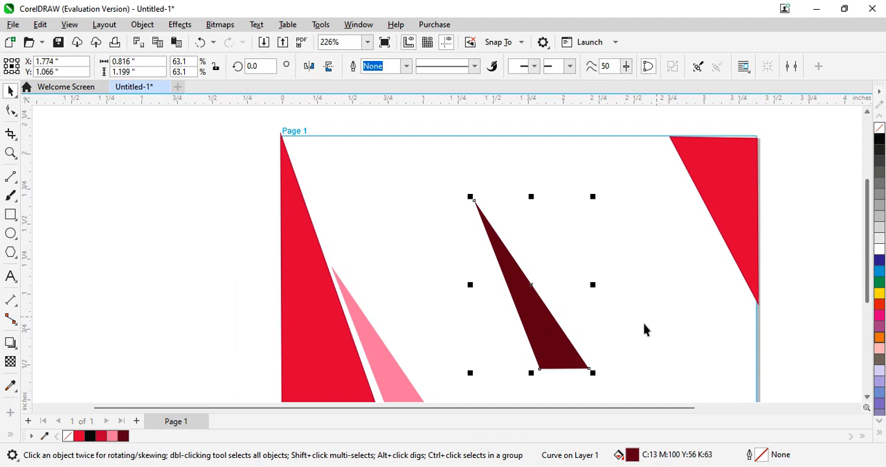
pyautogui.click(317, 70)
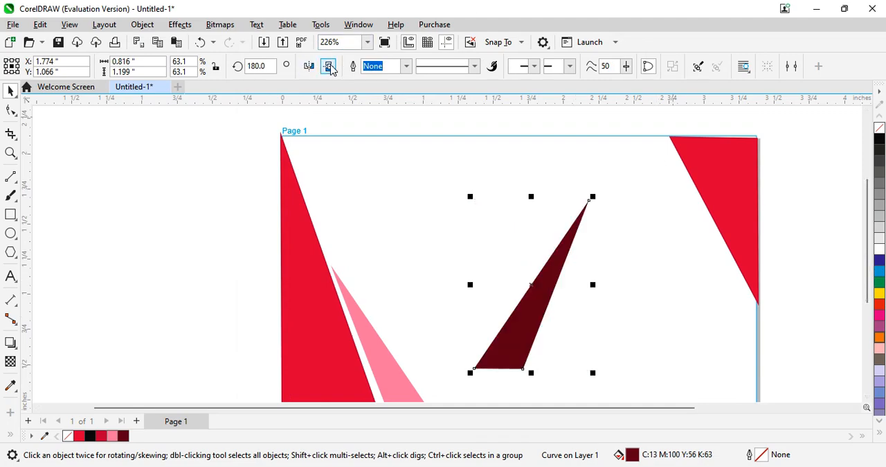
pyautogui.click(330, 67)
pyautogui.moveTo(524, 259); pyautogui.dragTo(669, 201)
pyautogui.moveTo(736, 309); pyautogui.dragTo(718, 249)
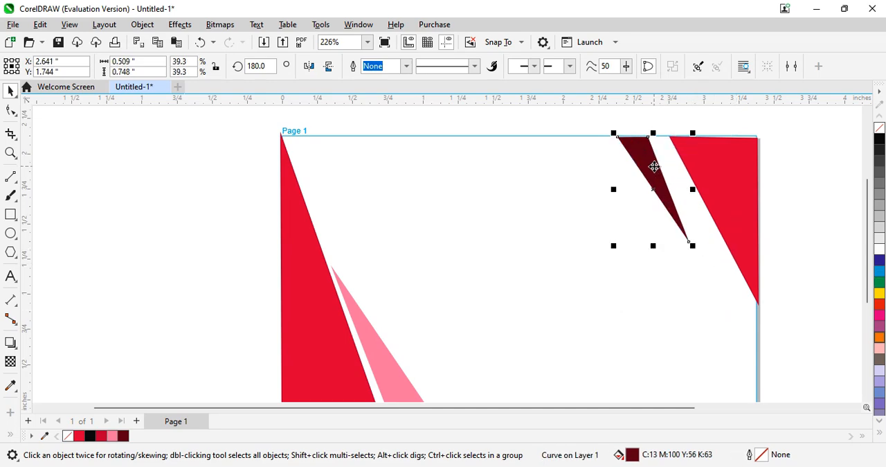
pyautogui.moveTo(656, 170)
pyautogui.mouseDown()
pyautogui.moveTo(671, 178)
pyautogui.moveTo(670, 168)
pyautogui.mouseUp()
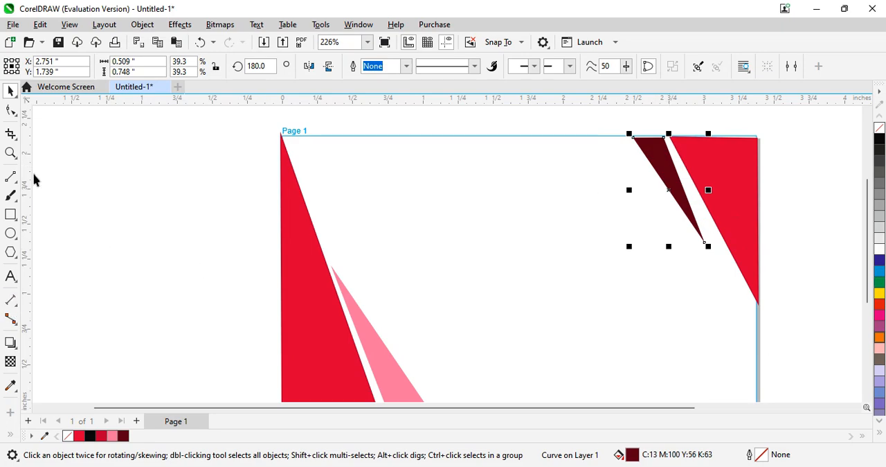
# - Reshape the dark red triangle's lower tip and inner edge to run parallel to the corner triangle, sizing it about 0.59 by 0.72 inches
pyautogui.click(11, 111)
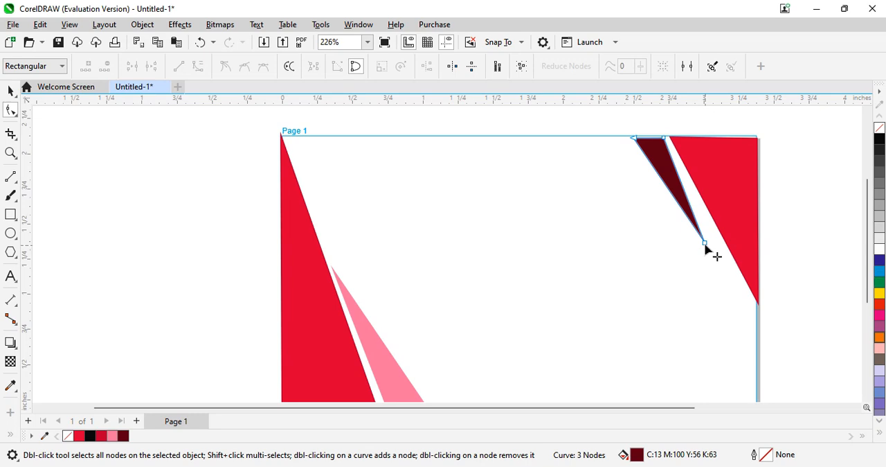
pyautogui.moveTo(705, 245)
pyautogui.mouseDown()
pyautogui.moveTo(718, 248)
pyautogui.moveTo(719, 237)
pyautogui.mouseUp()
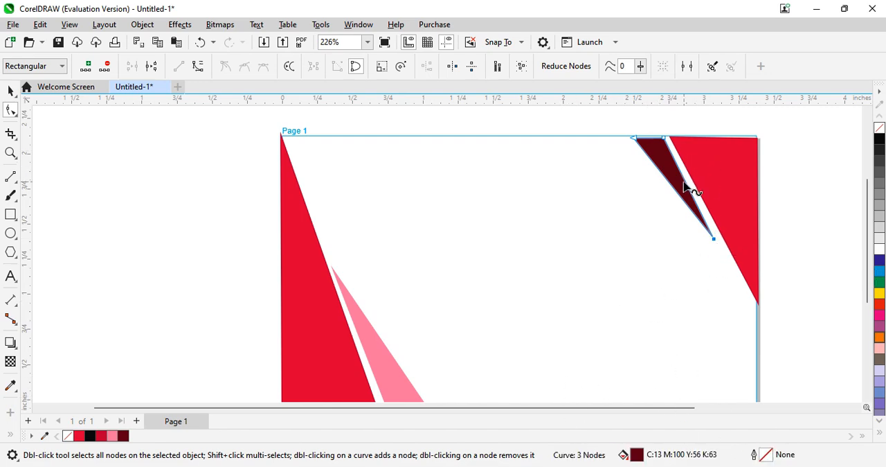
pyautogui.moveTo(684, 182); pyautogui.dragTo(688, 183)
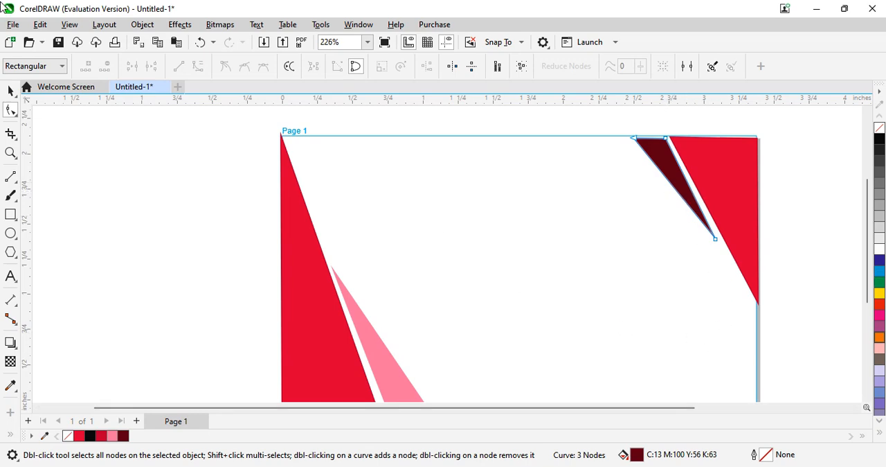
pyautogui.click(10, 91)
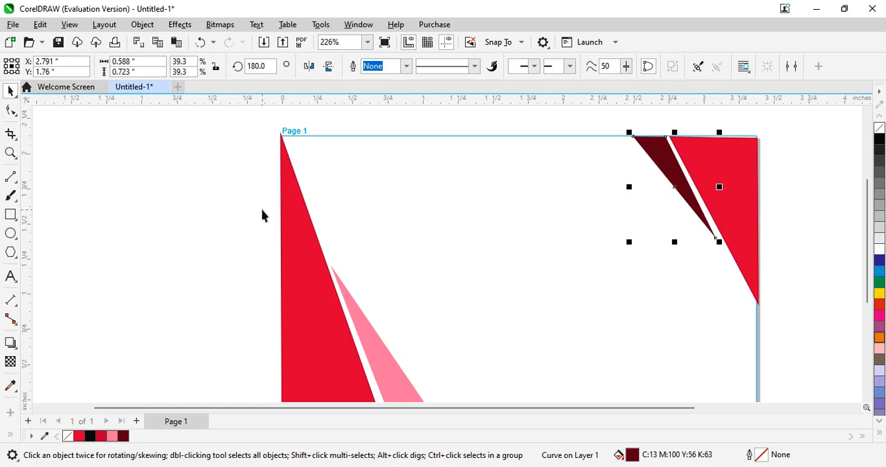
pyautogui.click(435, 312)
# - Draw a rectangle about 0.62 by 0.89 inches in the lower-right area of the page
pyautogui.moveTo(869, 262)
pyautogui.mouseDown()
pyautogui.moveTo(863, 333)
pyautogui.moveTo(864, 267)
pyautogui.mouseUp()
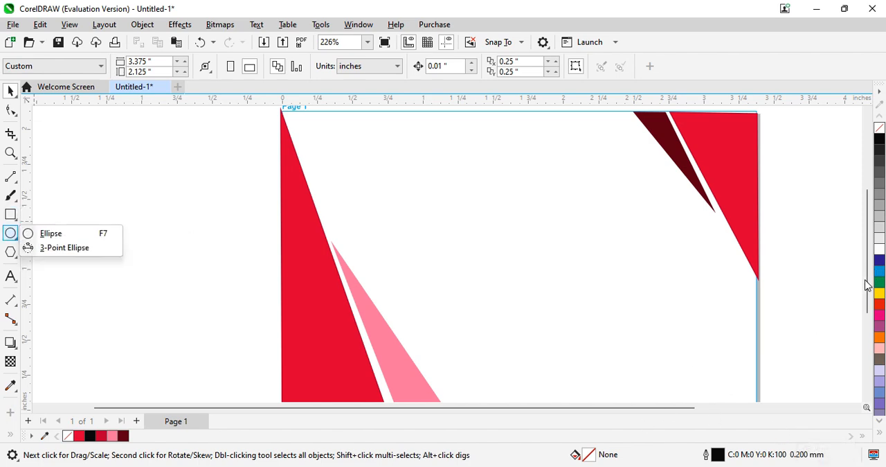
pyautogui.moveTo(867, 285); pyautogui.dragTo(864, 305)
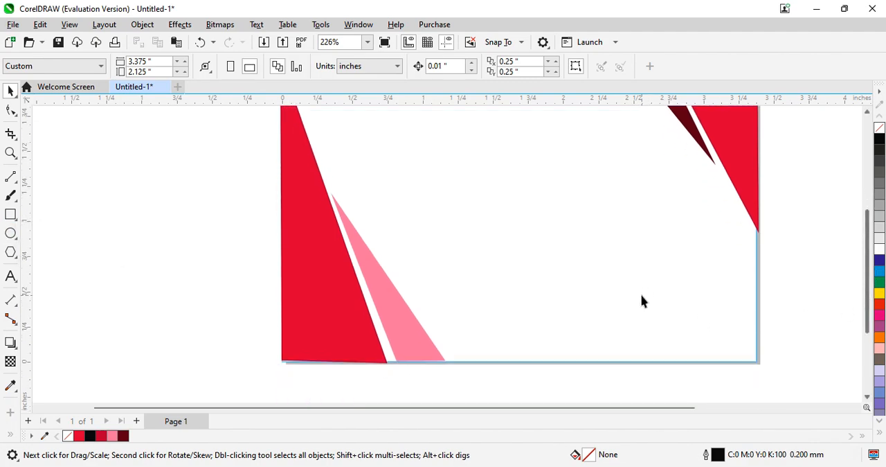
pyautogui.moveTo(644, 231); pyautogui.dragTo(732, 354)
pyautogui.click(10, 214)
pyautogui.moveTo(640, 217); pyautogui.dragTo(727, 341)
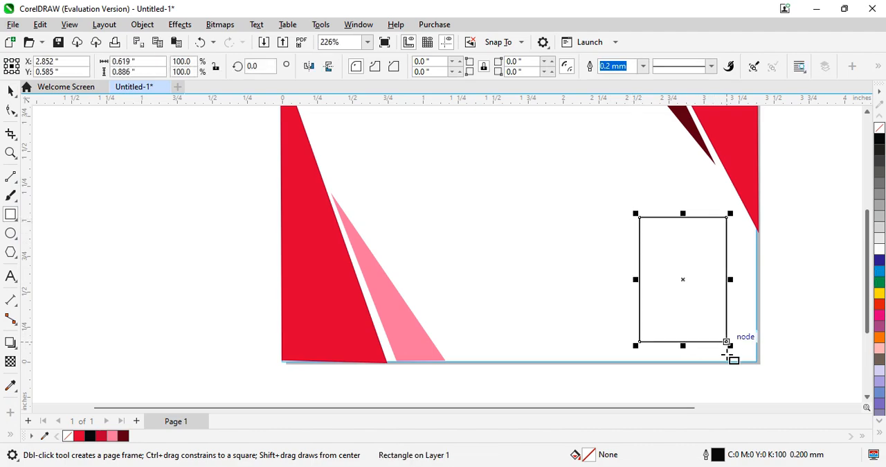
# - Set the lower-right rectangle's outline color to crimson C:6 M:100 Y:47 K:31
pyautogui.doubleClick(719, 455)
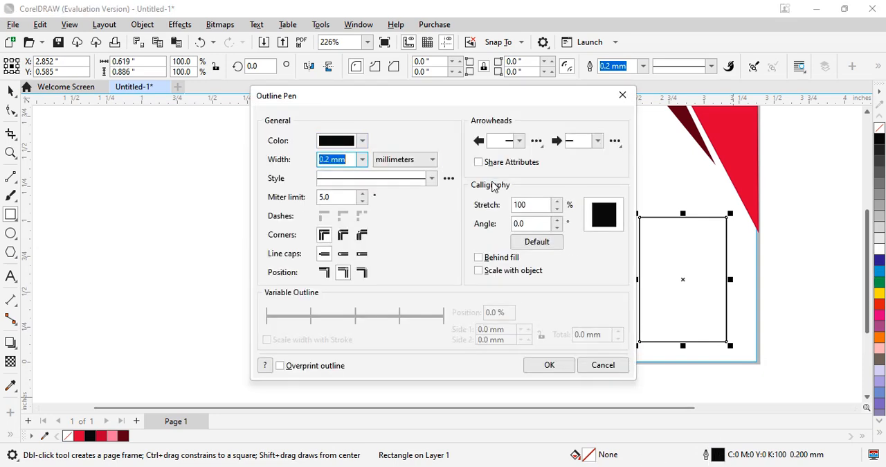
pyautogui.click(362, 141)
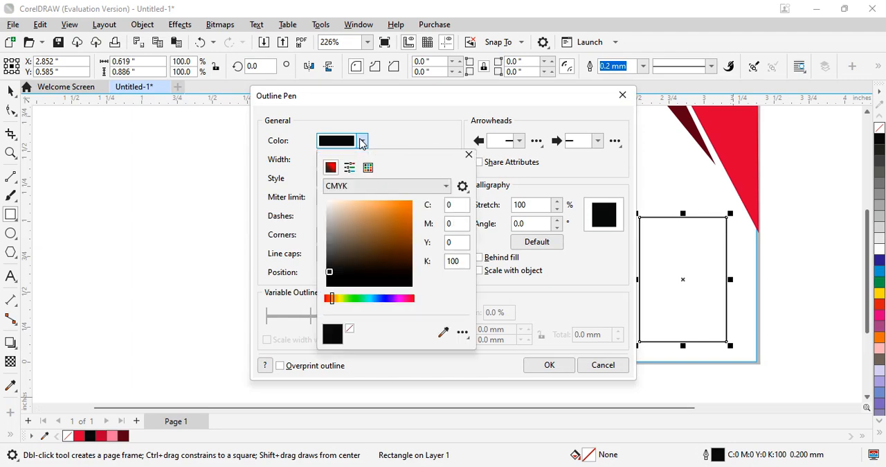
pyautogui.click(408, 301)
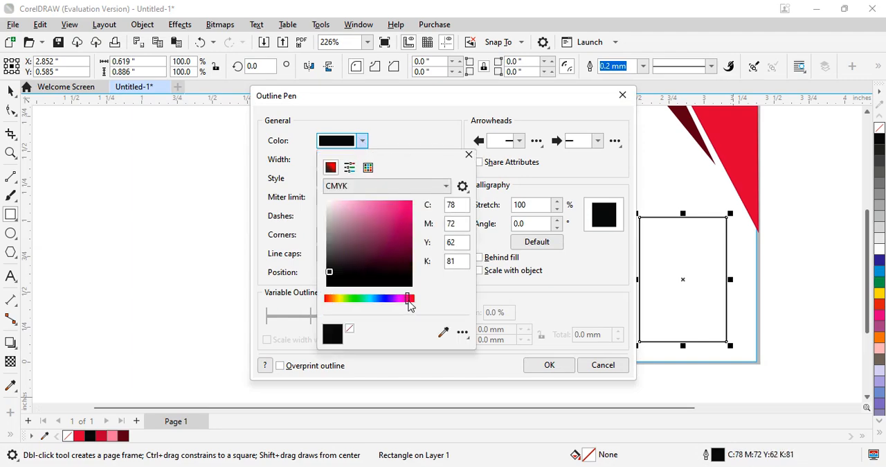
pyautogui.click(408, 230)
pyautogui.click(581, 293)
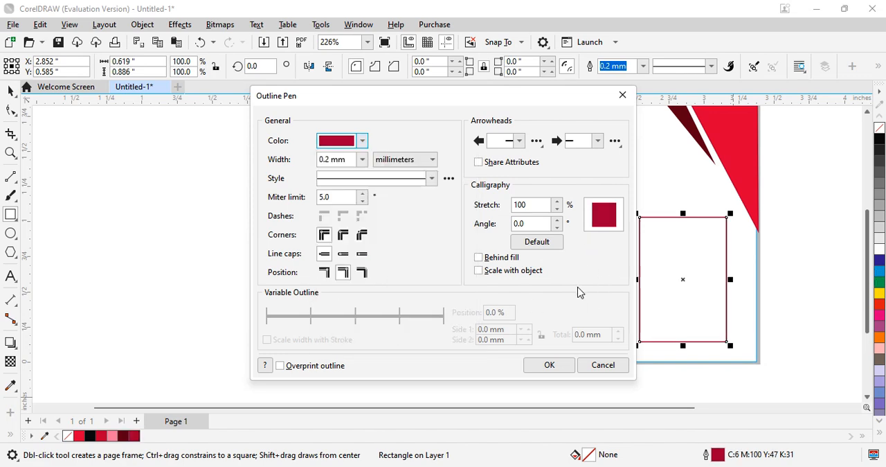
# - Set the rectangle's outline width to 0.5 mm and apply the outline settings
pyautogui.click(361, 163)
pyautogui.click(339, 213)
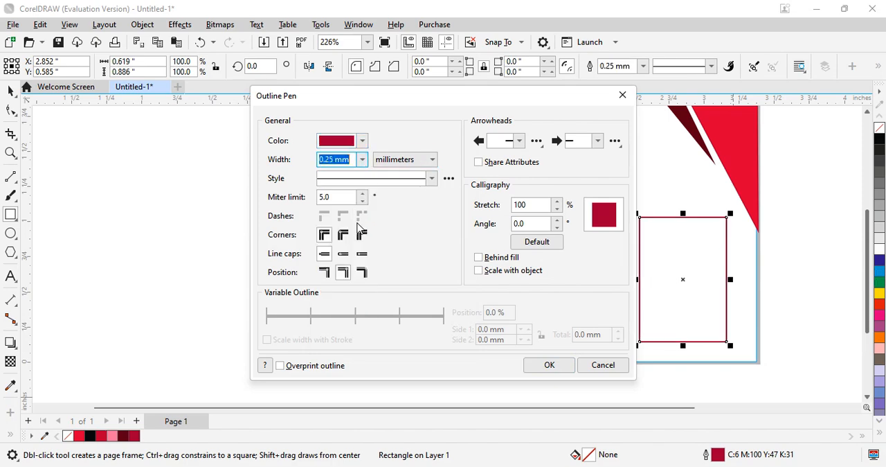
pyautogui.click(362, 164)
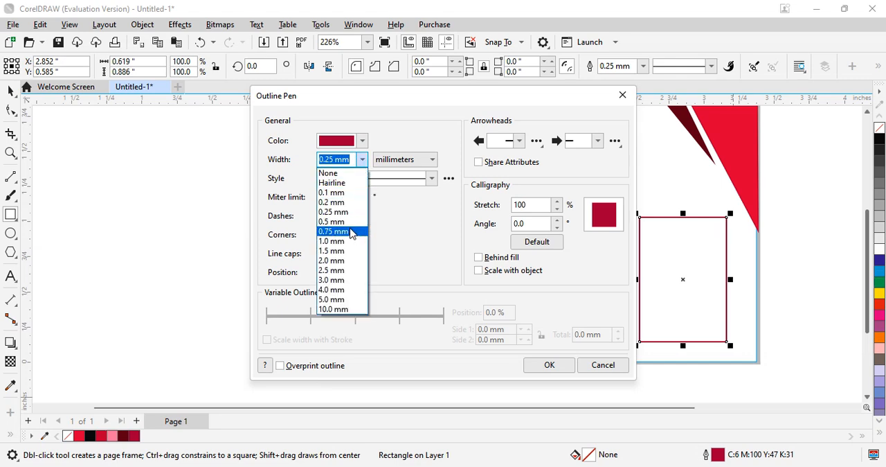
pyautogui.click(352, 231)
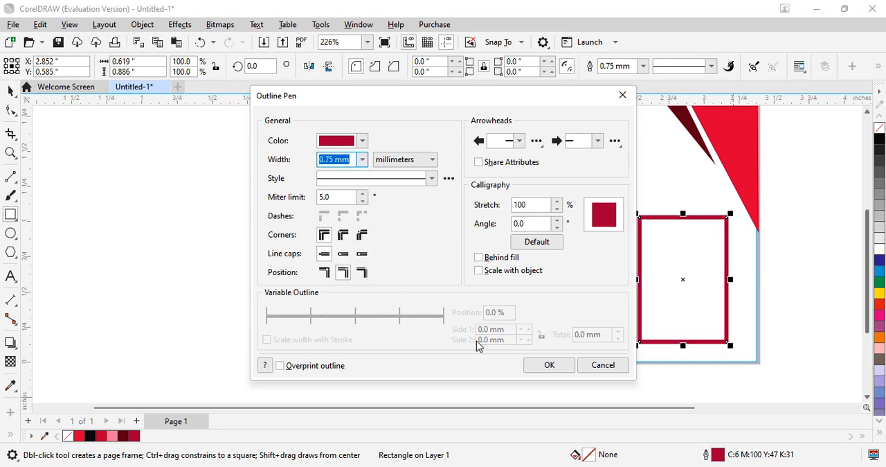
pyautogui.click(362, 160)
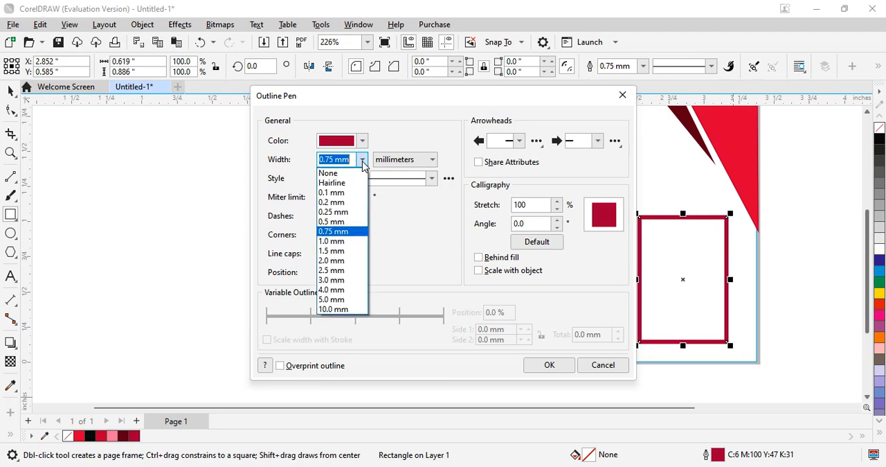
pyautogui.click(365, 221)
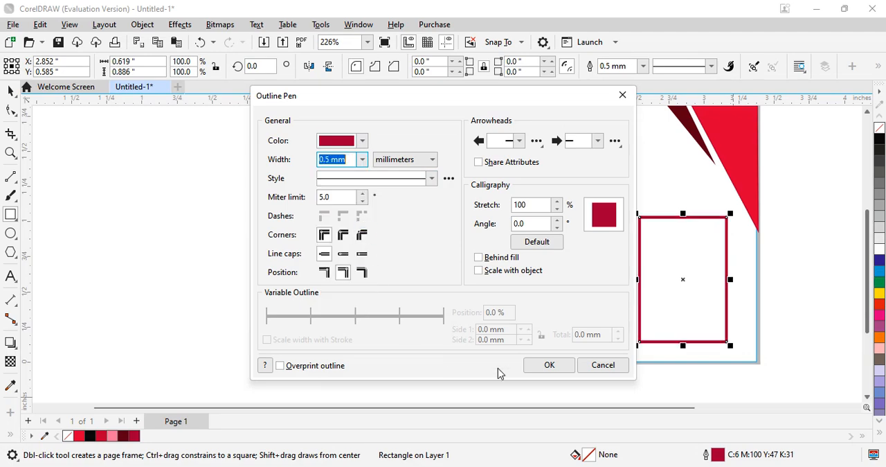
pyautogui.click(537, 367)
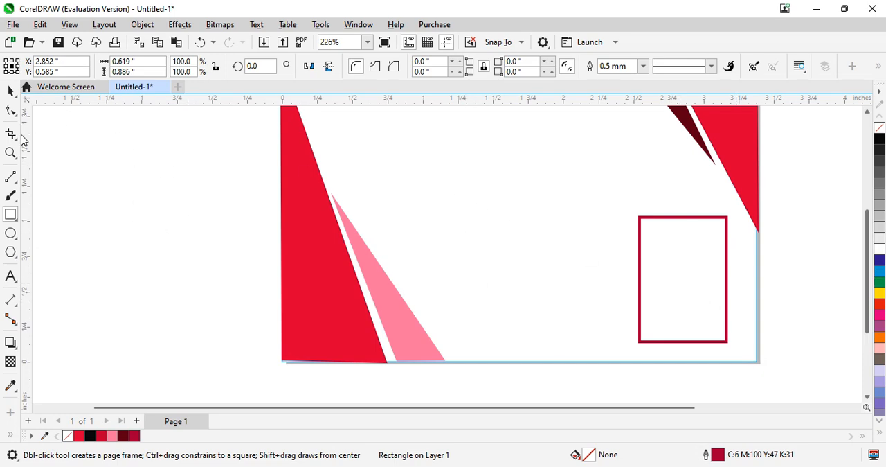
# - Start importing an image and browse to the portrait photo folder inside DTP on Local Disk (D:)
pyautogui.click(10, 91)
pyautogui.click(12, 24)
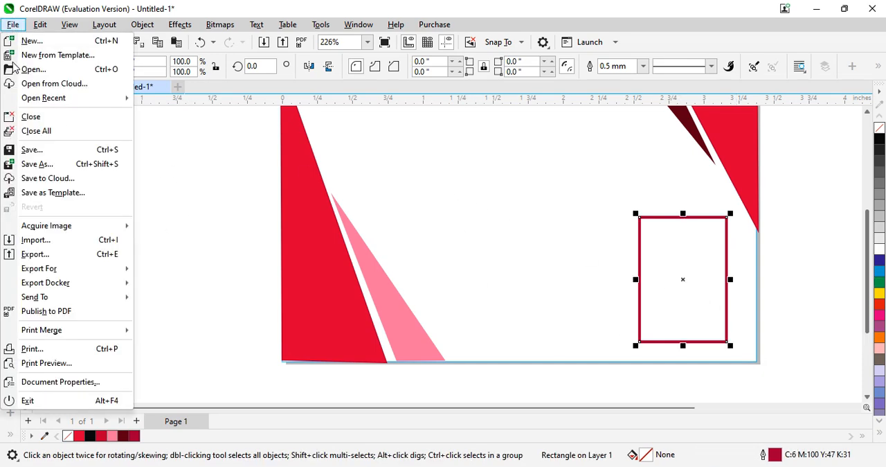
pyautogui.click(37, 239)
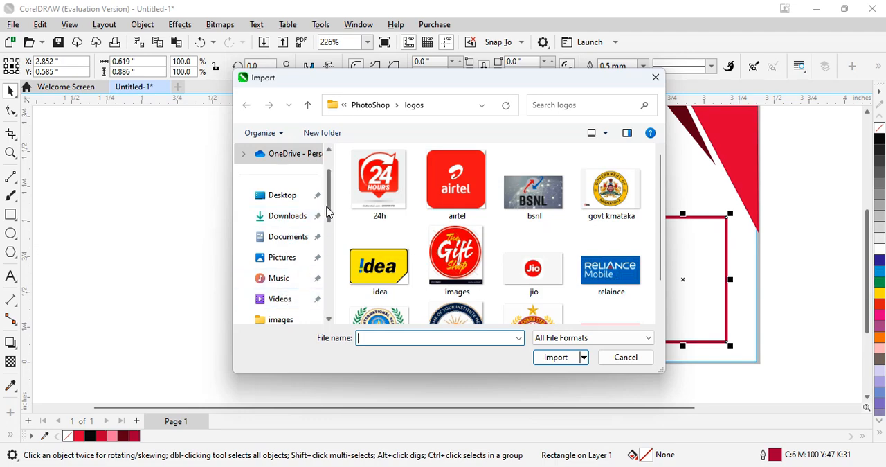
pyautogui.moveTo(330, 216); pyautogui.dragTo(328, 280)
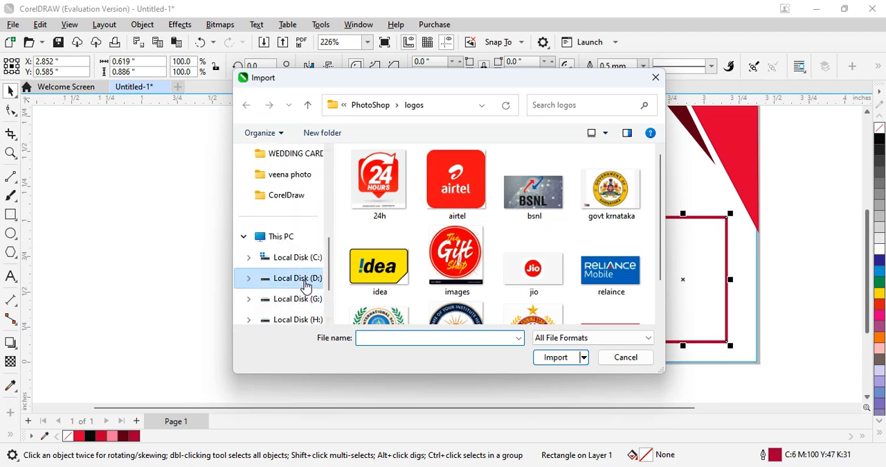
pyautogui.click(303, 279)
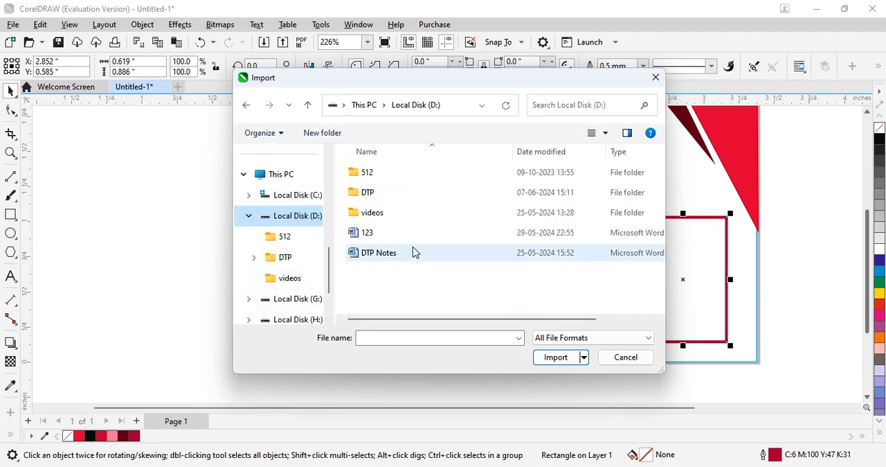
pyautogui.doubleClick(390, 194)
pyautogui.scroll(-4, 430, 258)
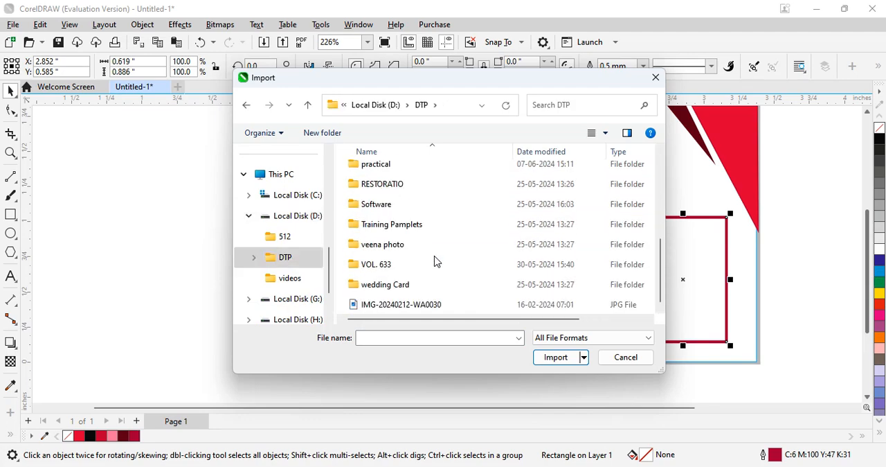
pyautogui.doubleClick(437, 245)
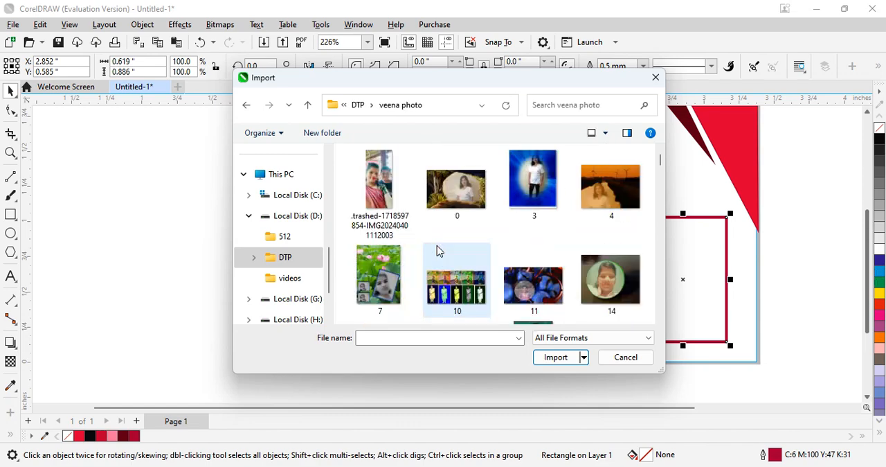
# - Import the photo 20190813_094332 and place it about 0.77 inches square, between the pink triangle and the rectangle
pyautogui.scroll(-10, 509, 261)
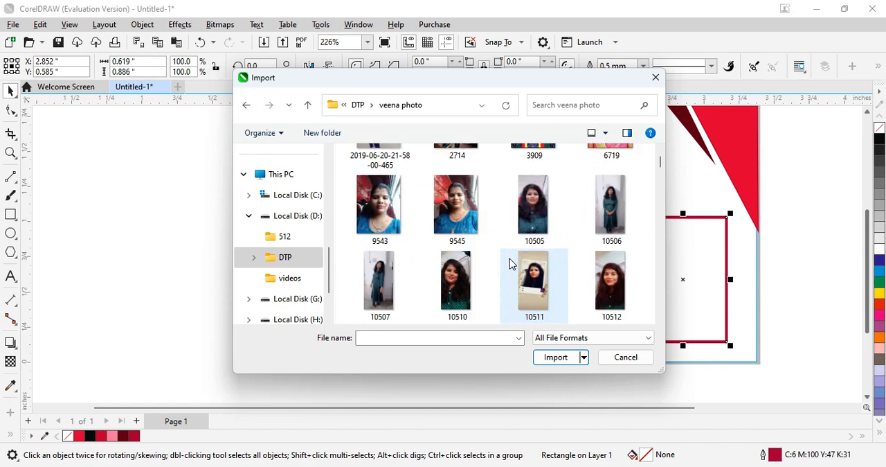
pyautogui.scroll(-7, 510, 260)
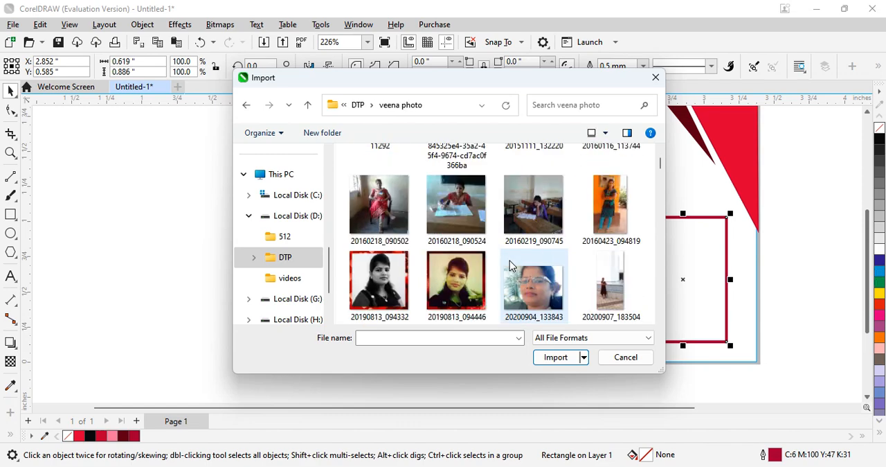
pyautogui.scroll(-2, 510, 261)
pyautogui.scroll(2, 509, 260)
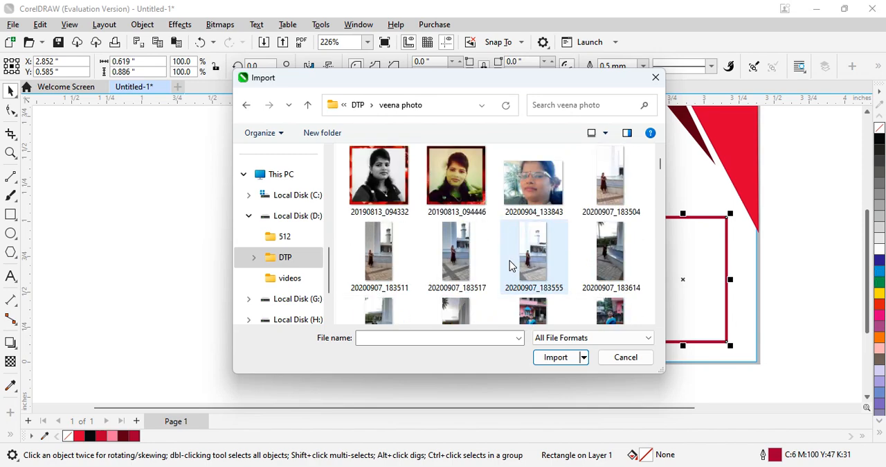
pyautogui.click(377, 197)
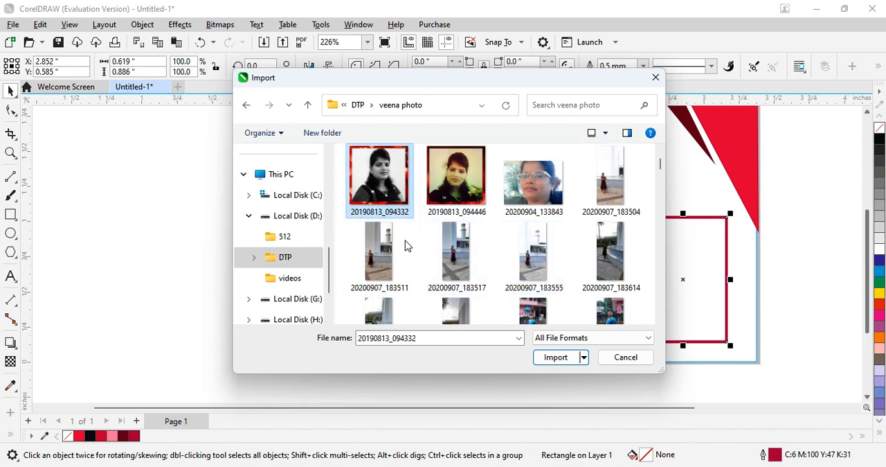
pyautogui.click(558, 357)
pyautogui.moveTo(464, 205); pyautogui.dragTo(586, 359)
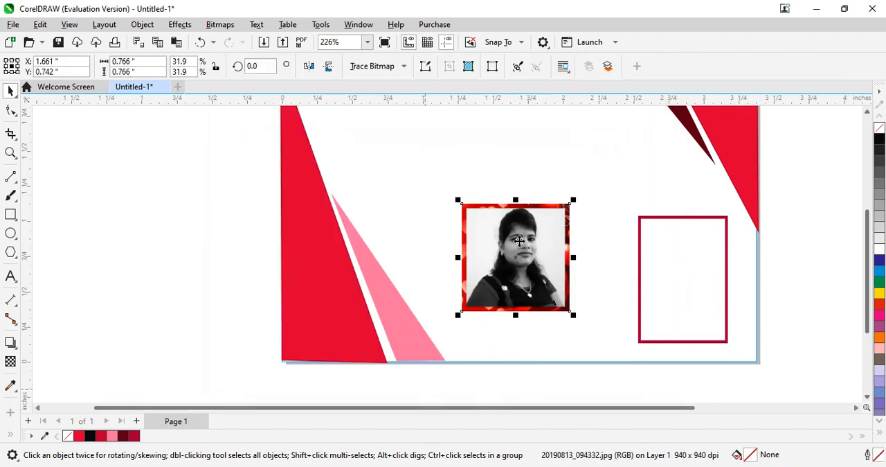
# - PowerClip the imported photo inside the crimson-outlined rectangle
pyautogui.click(660, 285)
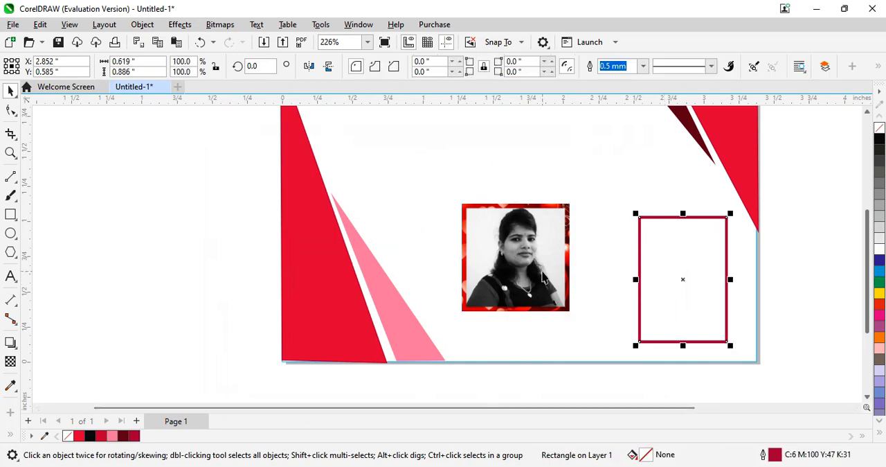
pyautogui.click(569, 228)
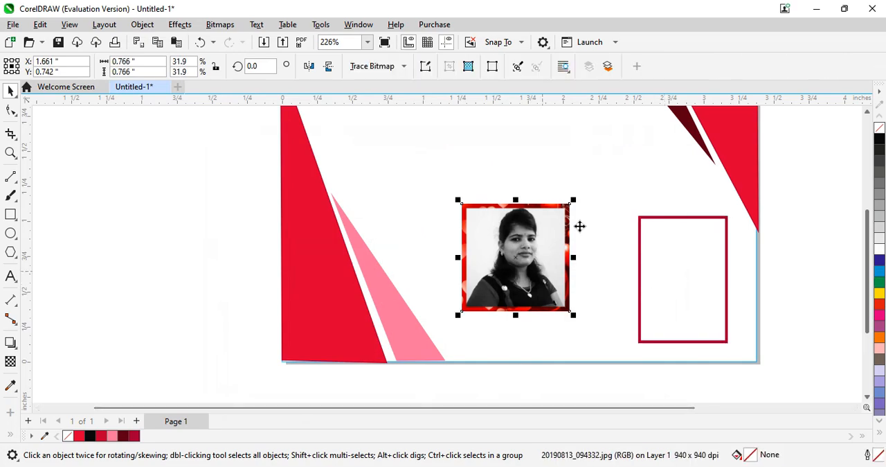
pyautogui.click(156, 26)
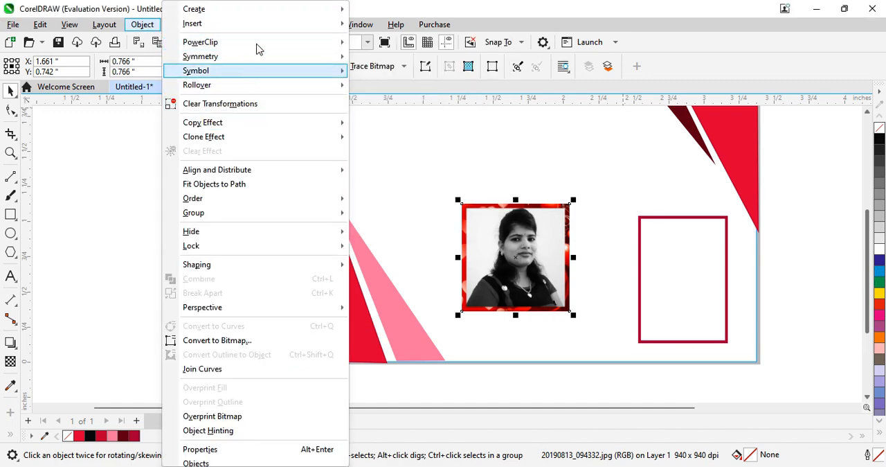
pyautogui.moveTo(279, 41)
pyautogui.click(402, 43)
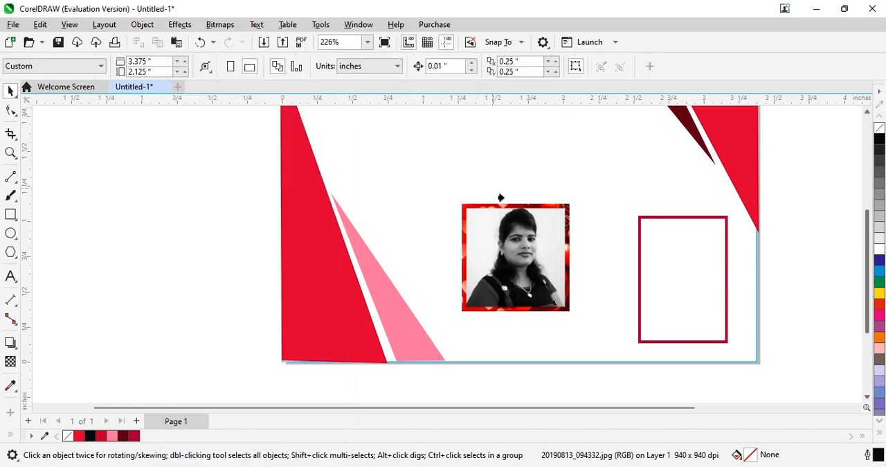
pyautogui.click(660, 301)
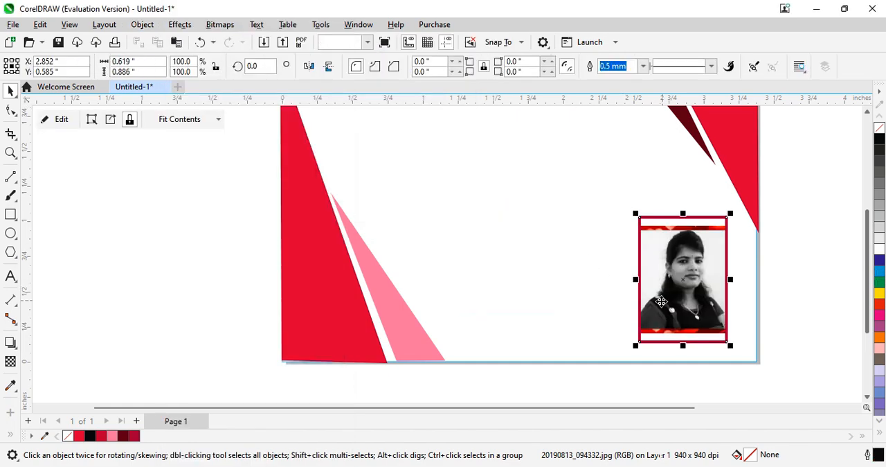
# - Try stretching the photo frame upward to about 0.97 inches tall, and undo the stretch
pyautogui.click(684, 232)
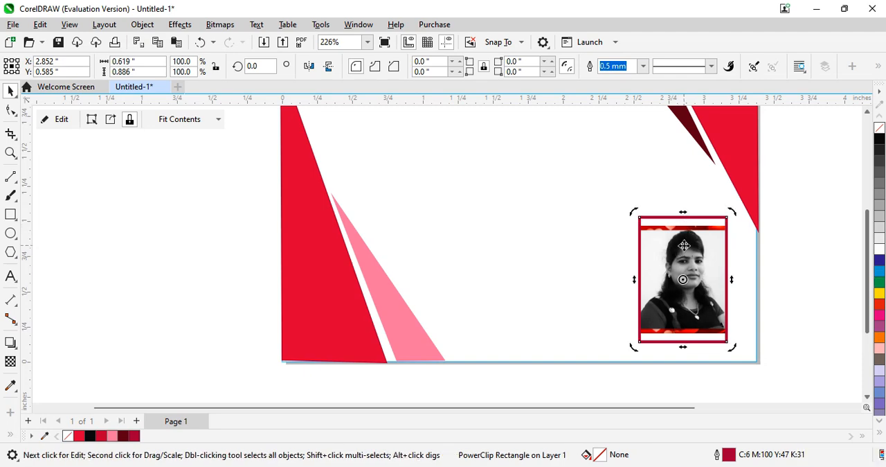
pyautogui.click(684, 245)
pyautogui.moveTo(683, 211)
pyautogui.mouseDown()
pyautogui.moveTo(684, 201)
pyautogui.moveTo(685, 211)
pyautogui.mouseUp()
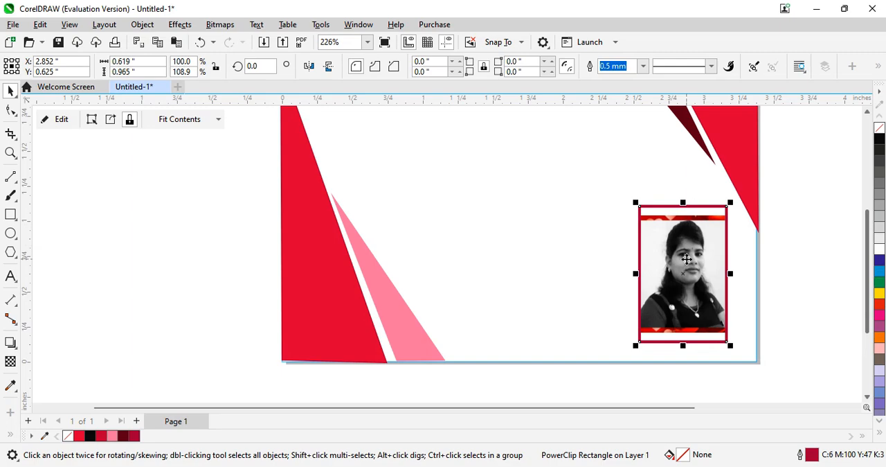
pyautogui.hotkey('ctrl', 'z')
pyautogui.click(683, 282)
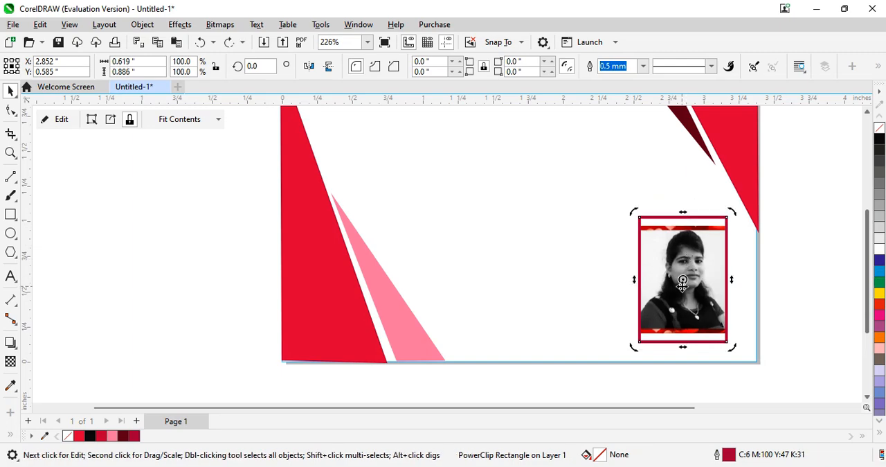
pyautogui.click(683, 281)
pyautogui.rightClick(678, 280)
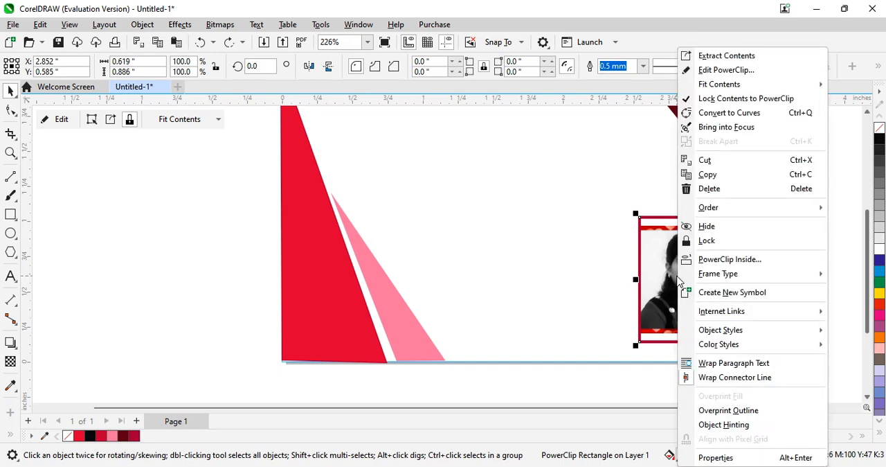
pyautogui.click(666, 280)
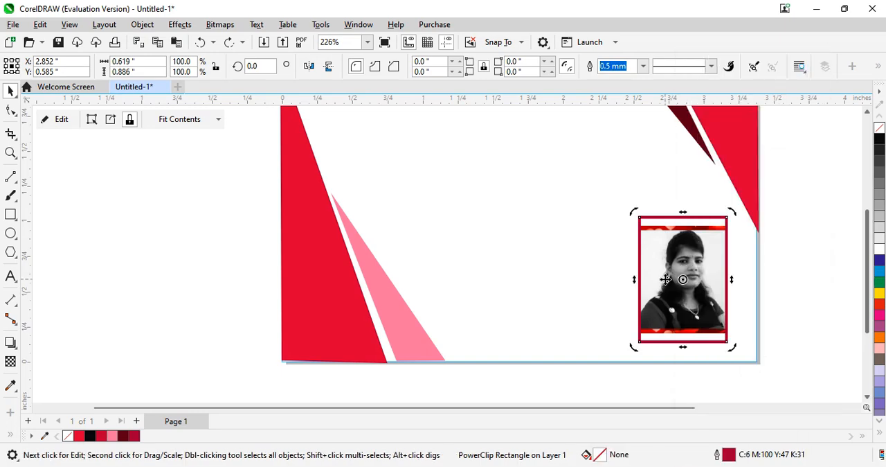
pyautogui.click(666, 279)
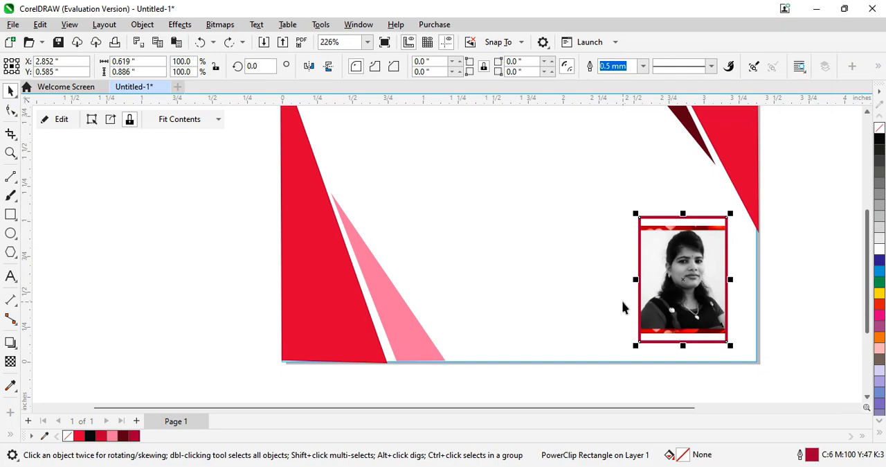
# - Move the photo frame toward the page's lower-right corner and scale it proportionally to about 0.52 by 0.74 inches
pyautogui.moveTo(672, 293); pyautogui.dragTo(693, 309)
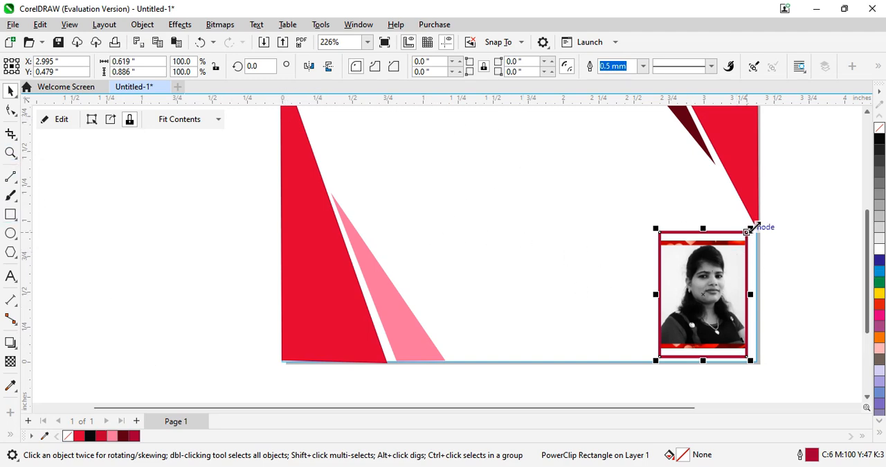
pyautogui.moveTo(750, 227); pyautogui.dragTo(736, 248)
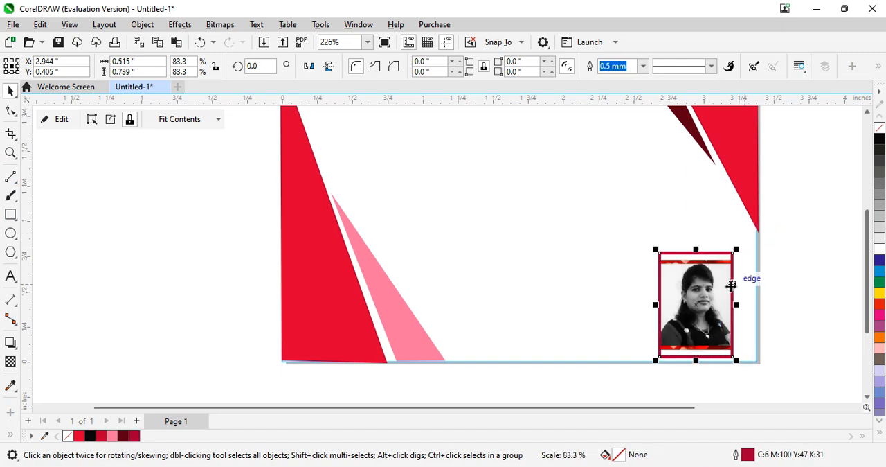
pyautogui.click(140, 26)
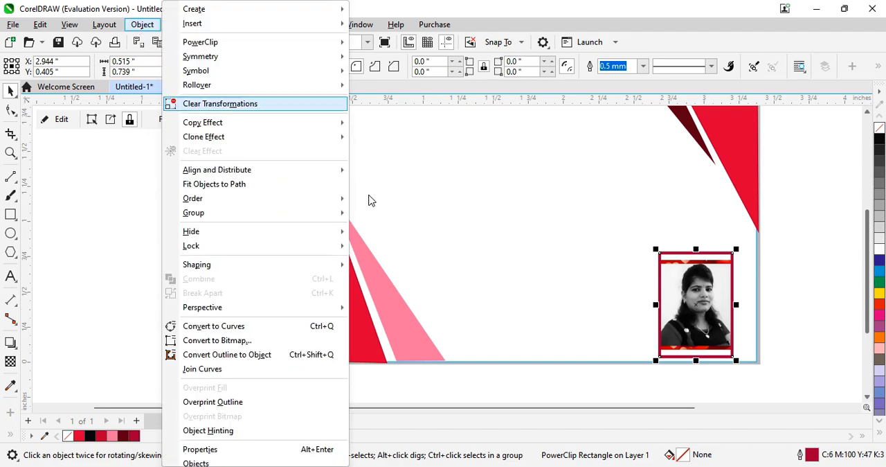
pyautogui.moveTo(263, 169)
pyautogui.click(622, 300)
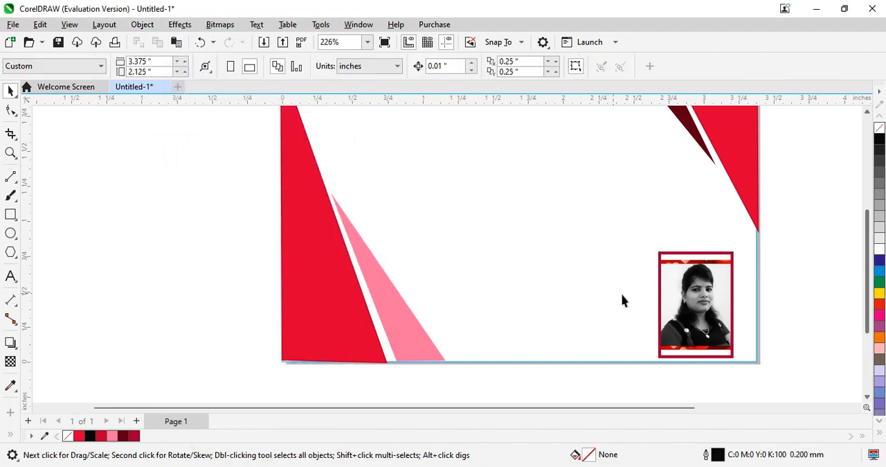
# - Try centering the photo in its PowerClip frame and fitting it proportionally
pyautogui.click(672, 306)
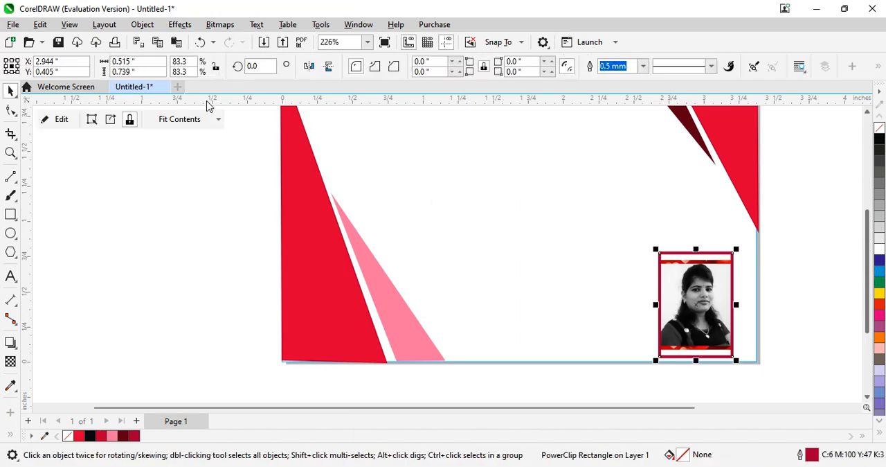
pyautogui.click(178, 123)
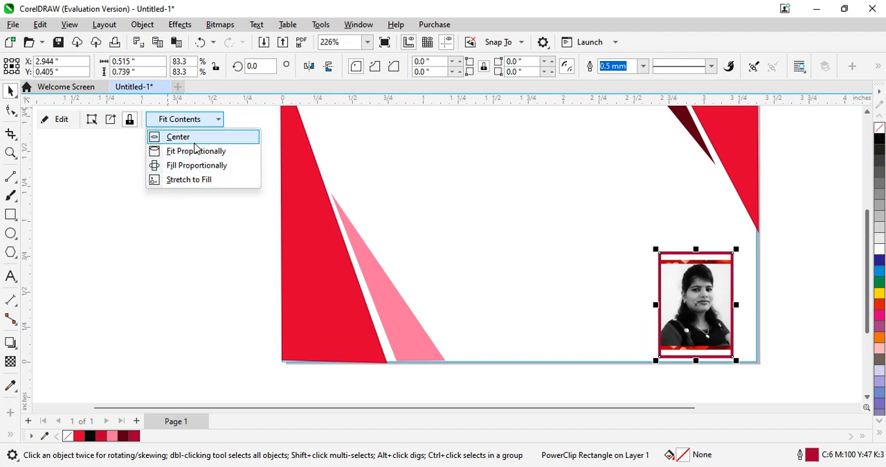
pyautogui.click(195, 139)
pyautogui.click(201, 120)
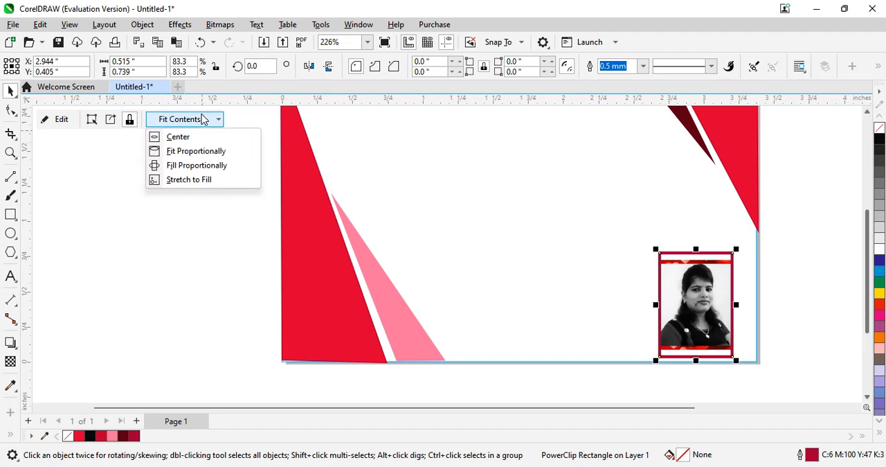
pyautogui.click(201, 152)
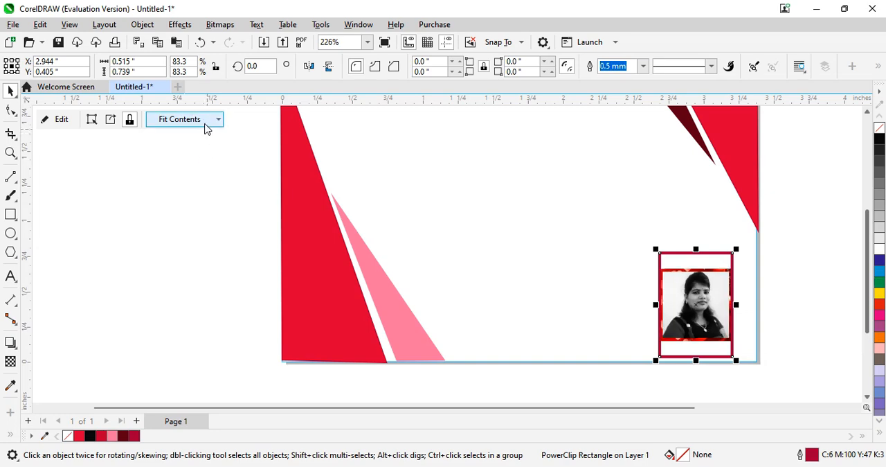
# - Fill the frame proportionally with the photo and move the frame slightly up and right, to about X 2.97, Y 0.58 inches
pyautogui.click(205, 124)
pyautogui.click(202, 165)
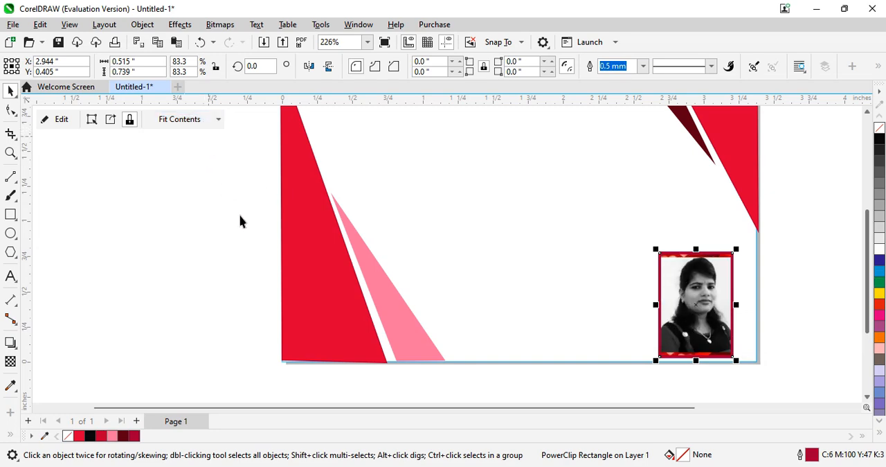
pyautogui.moveTo(675, 302); pyautogui.dragTo(687, 289)
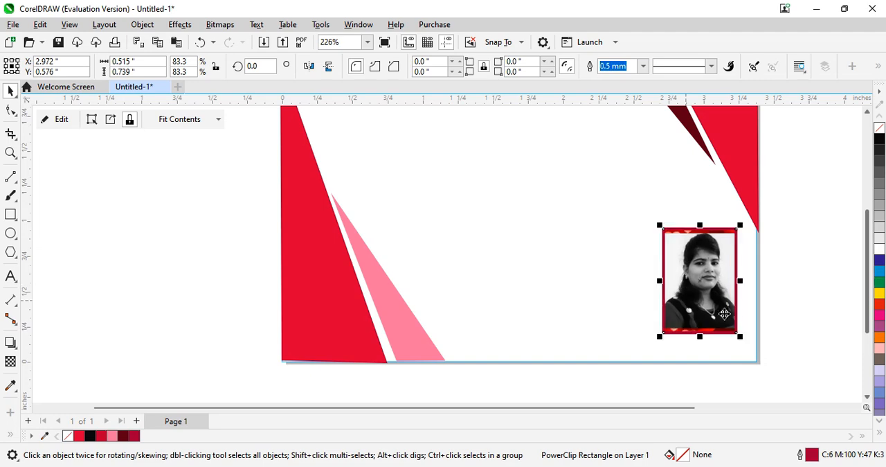
pyautogui.click(790, 306)
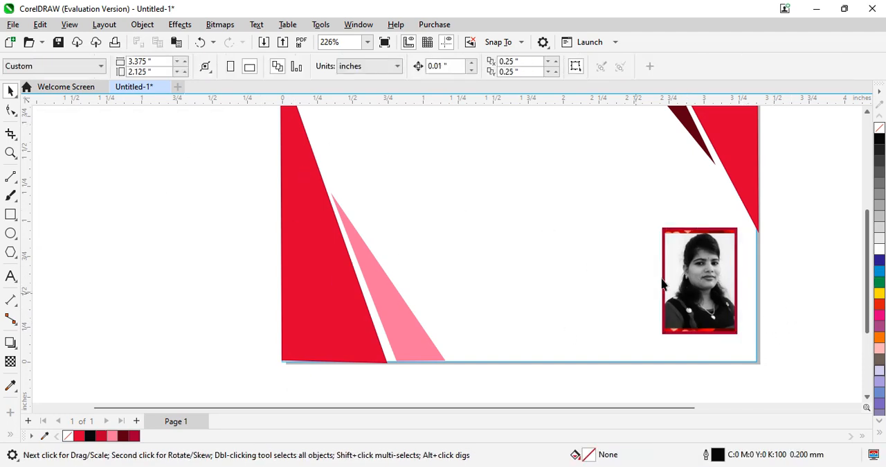
# - Draw a six-sided polygon about 0.53 by 0.66 inches near the card's upper-left area, beside the large red triangle
pyautogui.moveTo(869, 275); pyautogui.dragTo(865, 240)
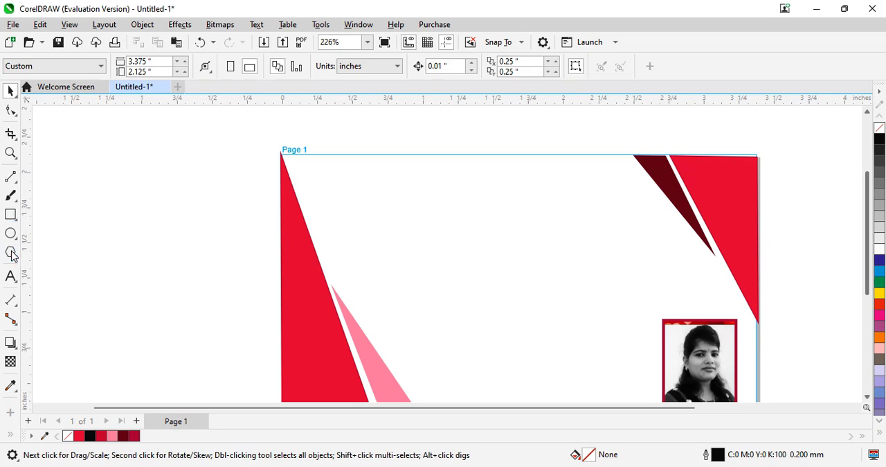
pyautogui.click(11, 253)
pyautogui.moveTo(361, 171); pyautogui.dragTo(447, 257)
pyautogui.click(386, 63)
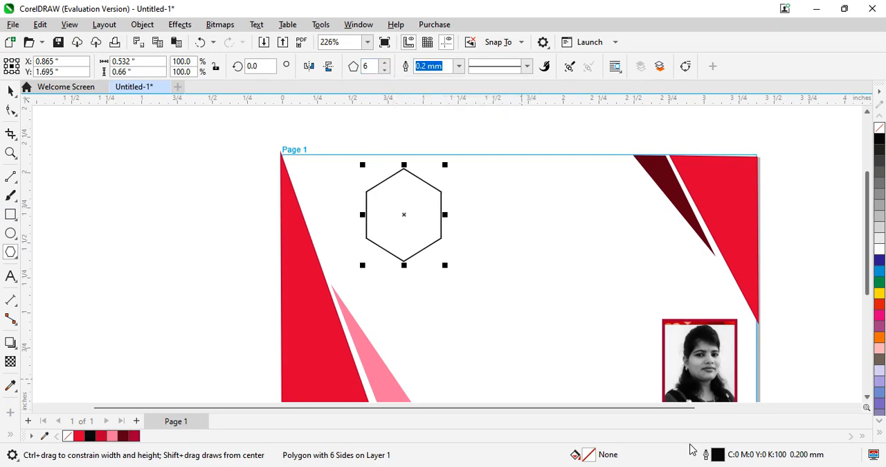
# - Give the hexagon a uniform pinkish-red fill of C:0 M:100 Y:40 K:4
pyautogui.doubleClick(587, 458)
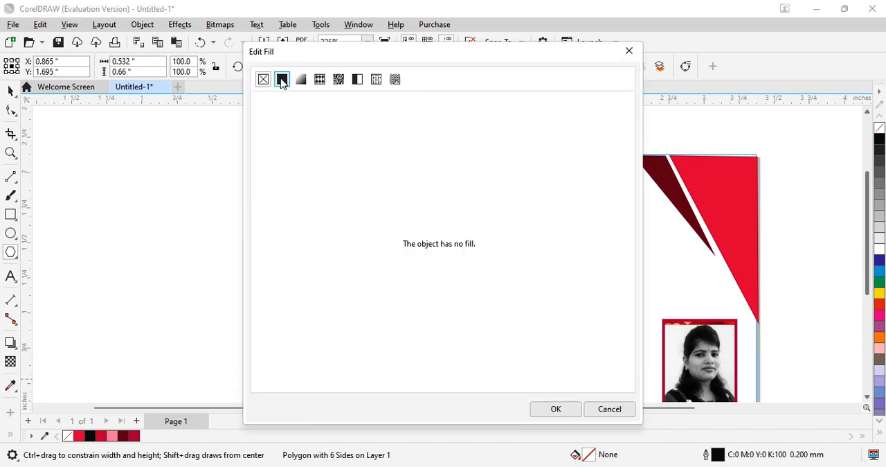
pyautogui.click(281, 79)
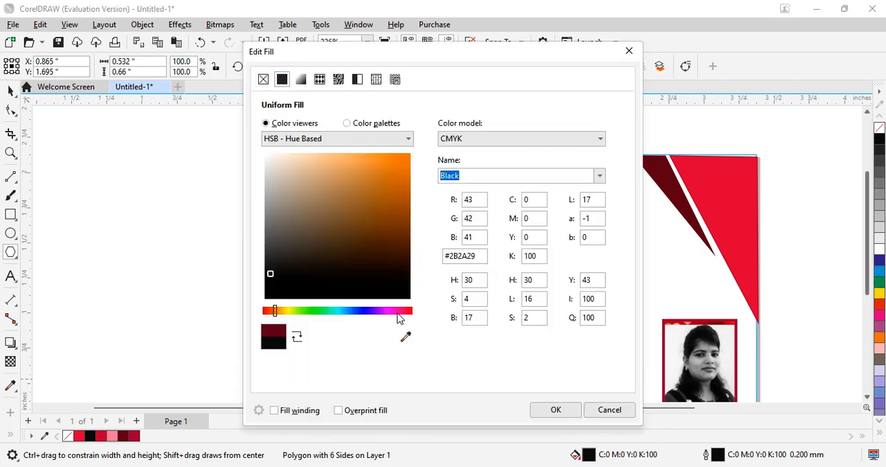
pyautogui.click(398, 313)
pyautogui.click(402, 313)
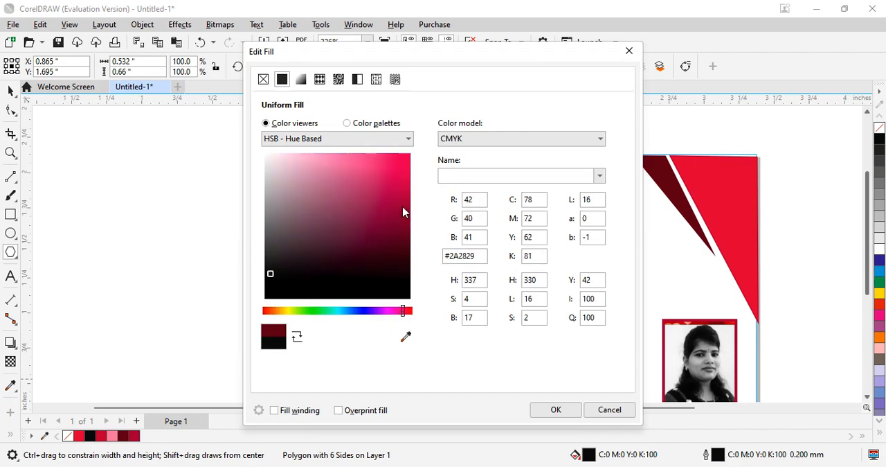
pyautogui.click(401, 183)
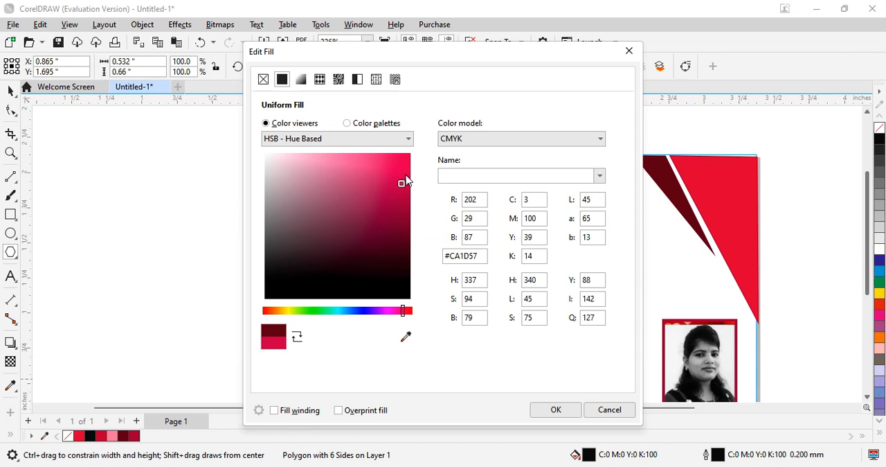
pyautogui.click(406, 174)
pyautogui.click(558, 411)
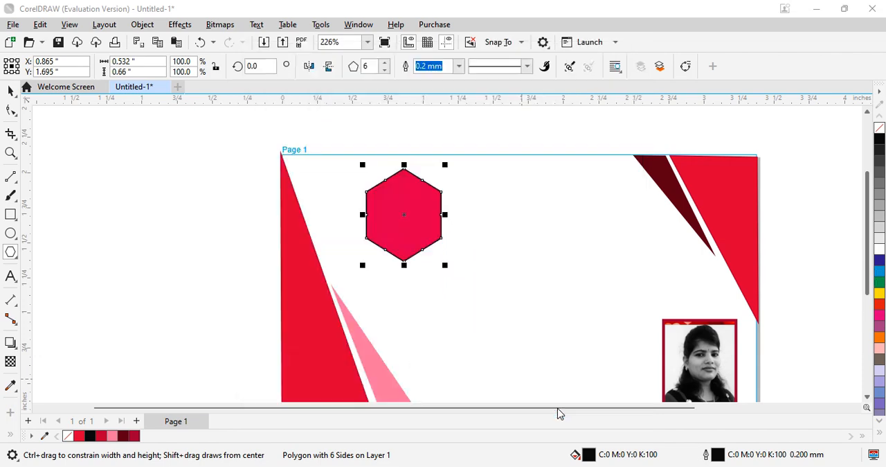
# - Remove the hexagon's outline by setting its width to None
pyautogui.doubleClick(720, 457)
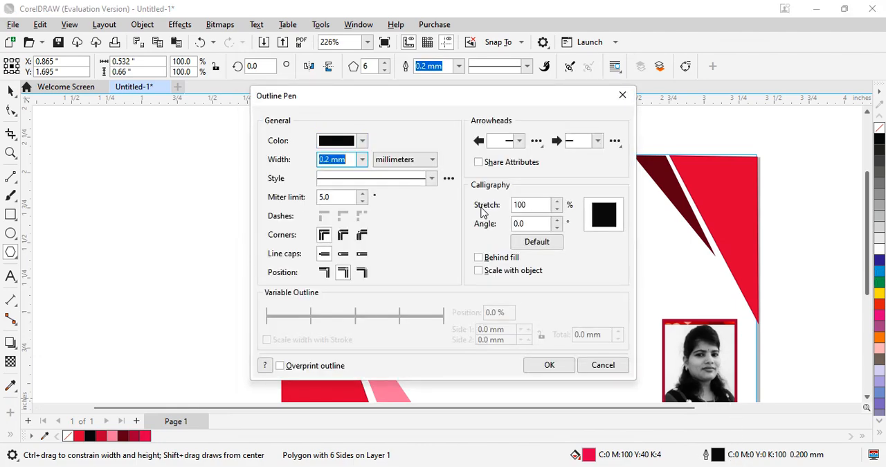
pyautogui.click(362, 160)
pyautogui.scroll(3, 360, 173)
pyautogui.click(347, 173)
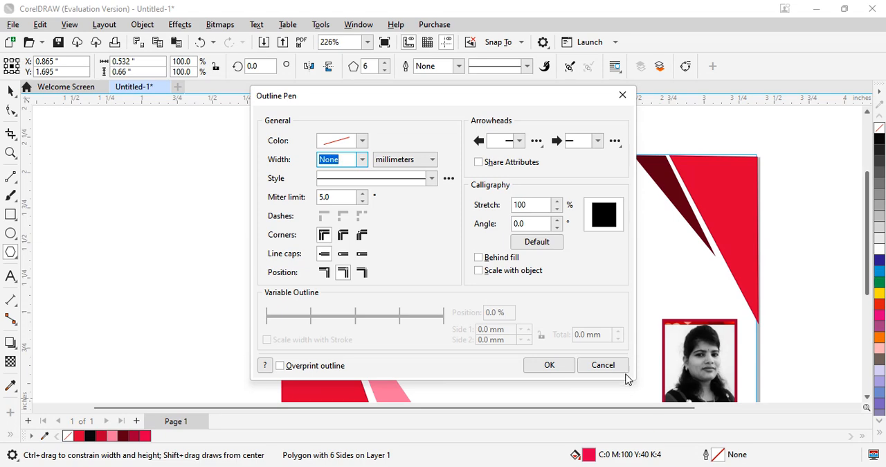
pyautogui.click(550, 364)
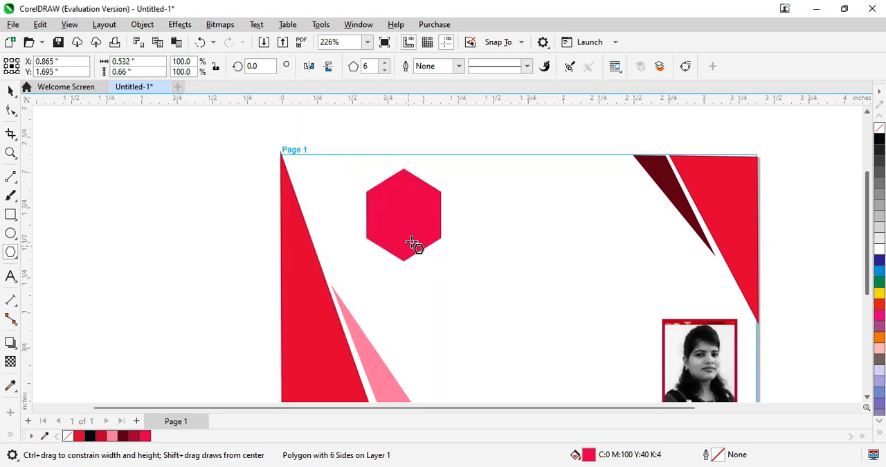
# - Make a smaller copy of the hexagon, about 0.43 by 0.54 inches, and place it below and right of the original
pyautogui.click(9, 91)
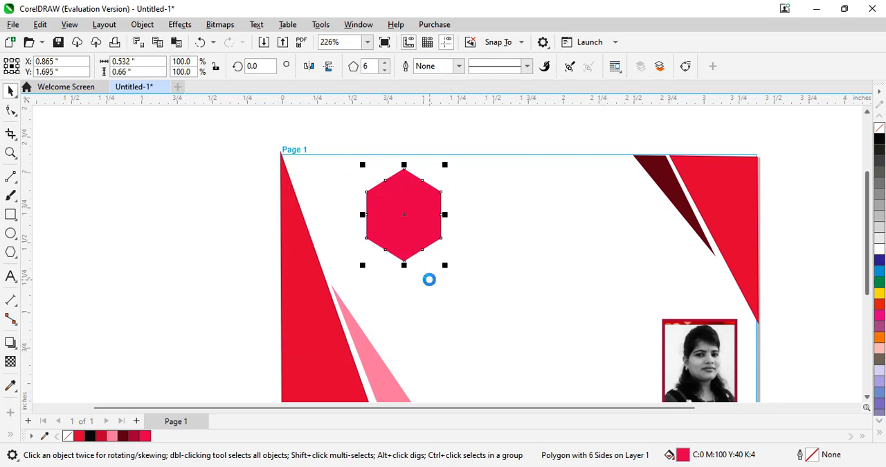
pyautogui.moveTo(444, 165); pyautogui.dragTo(430, 181)
pyautogui.moveTo(408, 228); pyautogui.dragTo(477, 285)
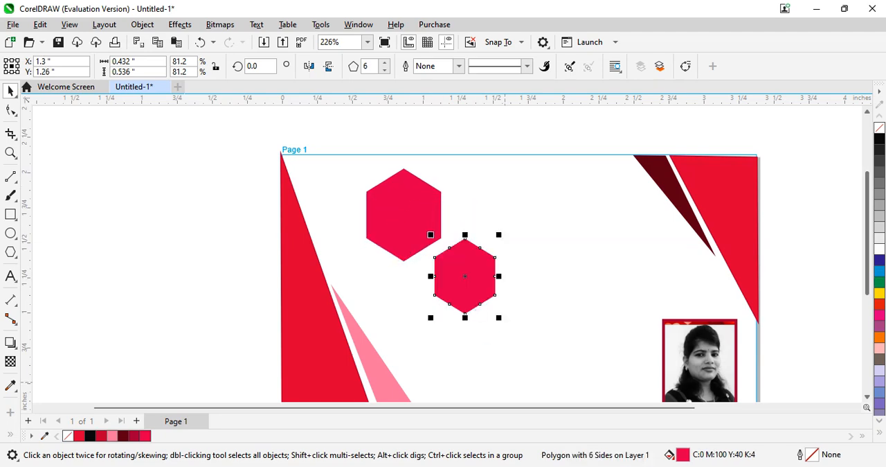
# - Fill the smaller hexagon with off-white C:3 M:2 Y:2 K:0 and move it over the centre of the pinkish-red hexagon
pyautogui.doubleClick(683, 455)
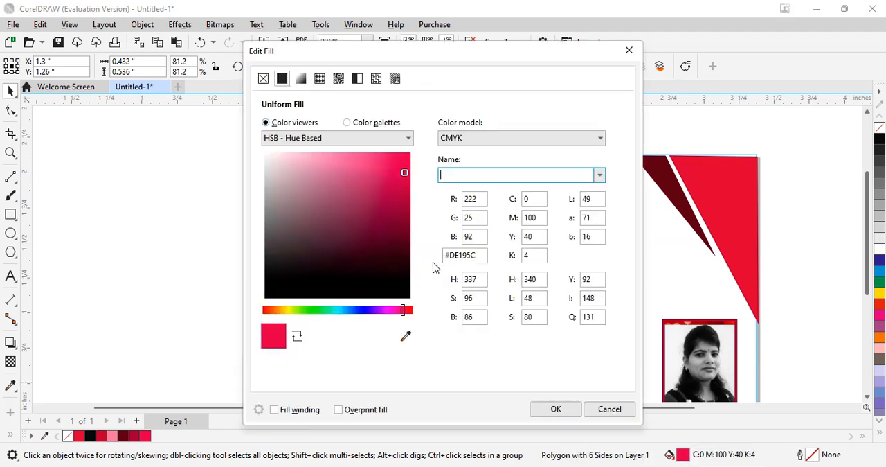
pyautogui.click(265, 157)
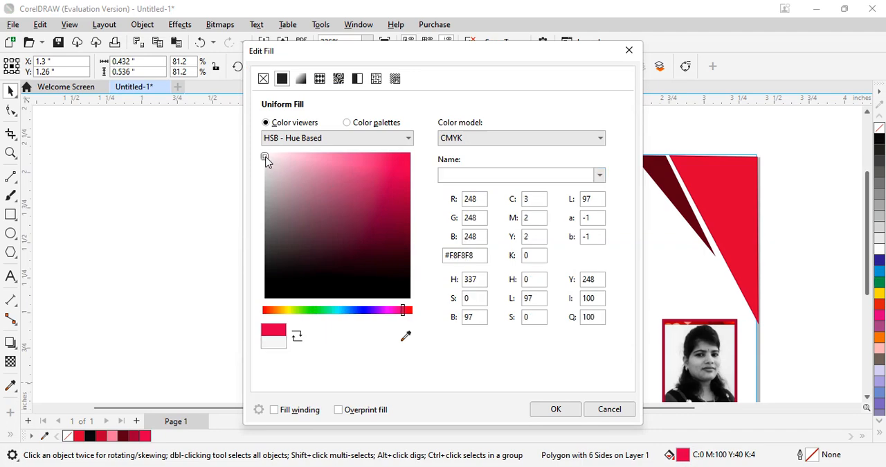
pyautogui.click(554, 409)
pyautogui.moveTo(464, 286); pyautogui.dragTo(400, 226)
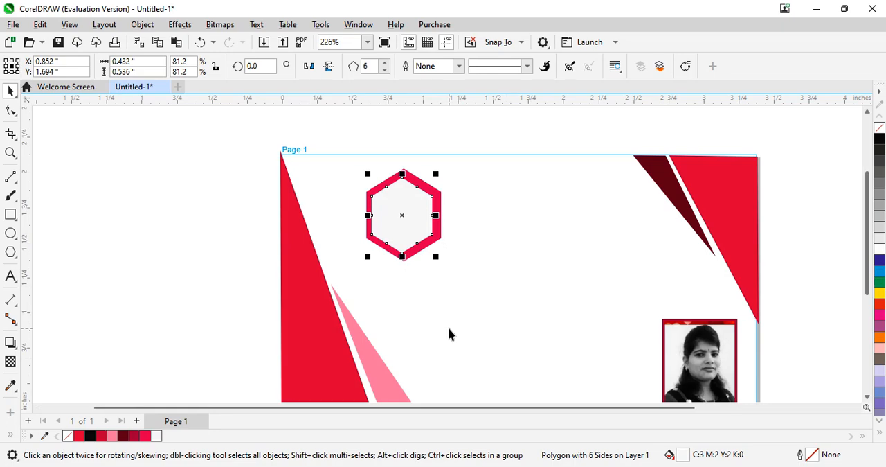
# - Create a third hexagon copy about 0.35 by 0.44 inches and fill it with crimson C:5 M:100 Y:39 K:22
pyautogui.moveTo(435, 173); pyautogui.dragTo(425, 189)
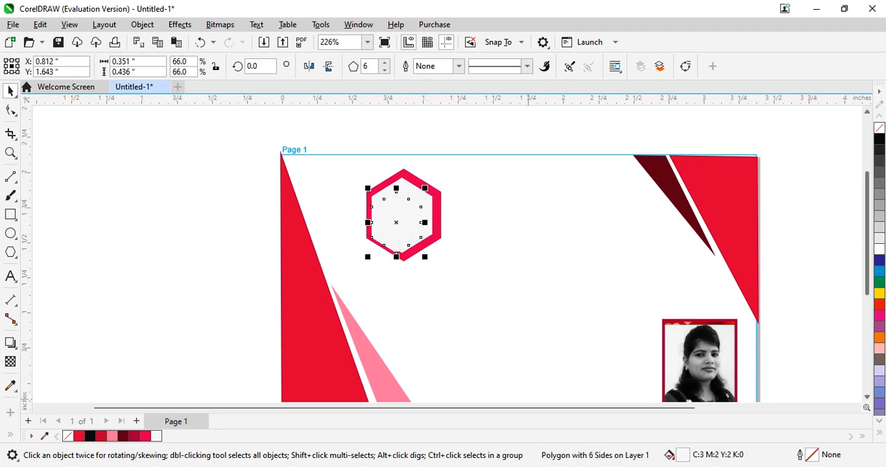
pyautogui.doubleClick(683, 457)
pyautogui.click(401, 195)
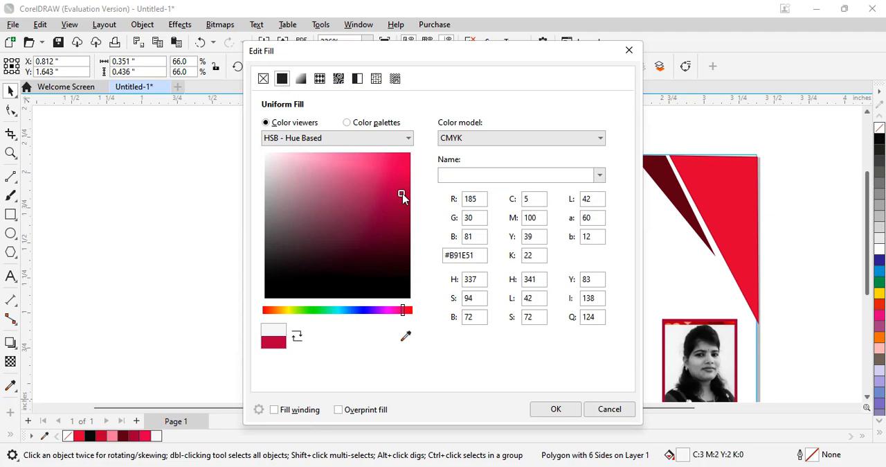
pyautogui.click(554, 410)
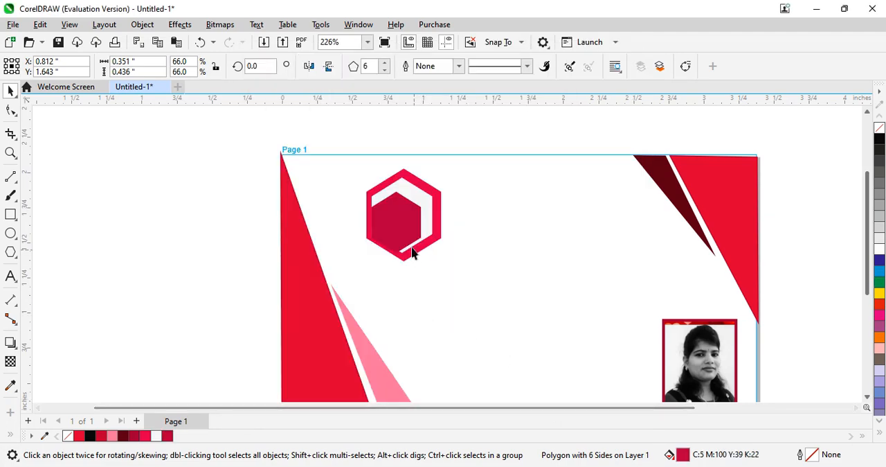
# - Move and nudge the crimson hexagon to the middle of the off-white hexagon, at about X 0.843, Y 1.693 inches
pyautogui.moveTo(402, 219); pyautogui.dragTo(408, 215)
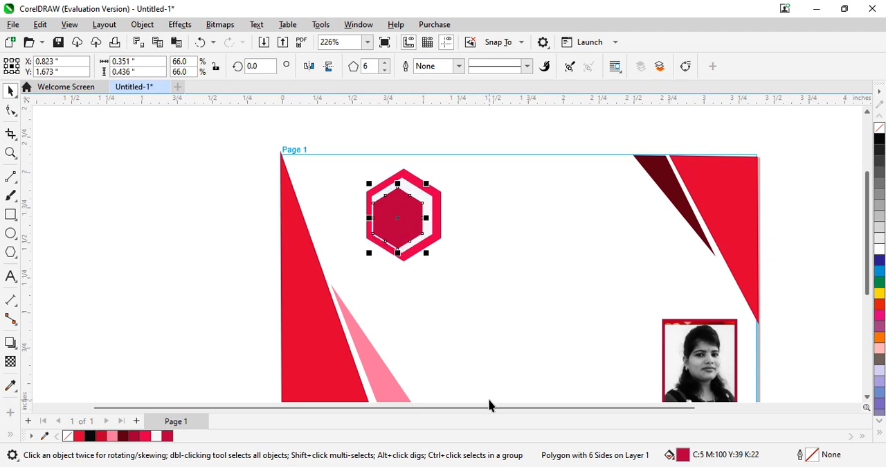
pyautogui.press('Right')
pyautogui.press('Right')
pyautogui.press('Right')
pyautogui.press('Right')
pyautogui.press('Up')
pyautogui.press('Up')
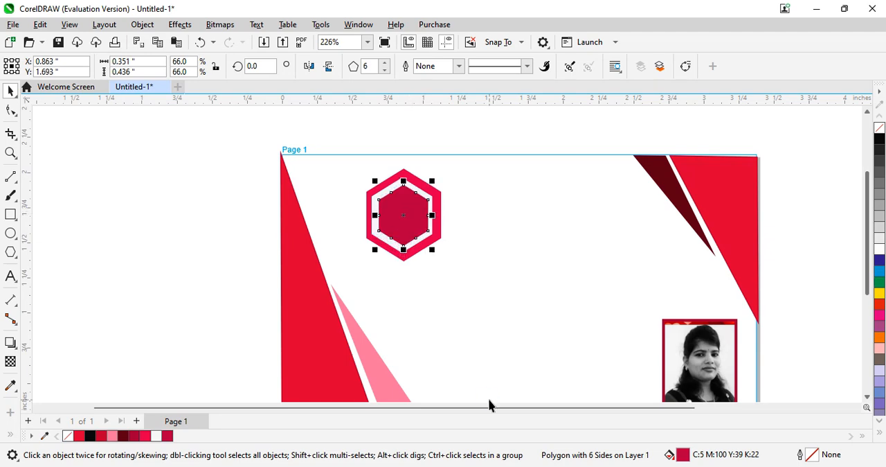
pyautogui.press('Left')
pyautogui.press('Left')
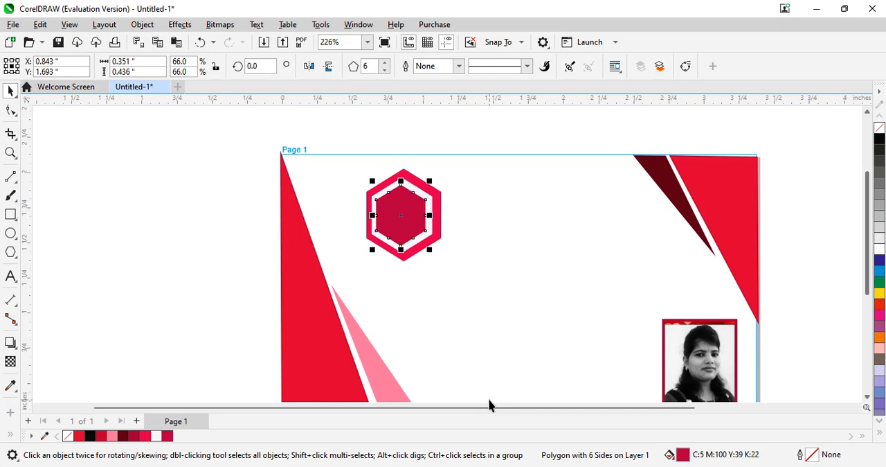
pyautogui.click(523, 225)
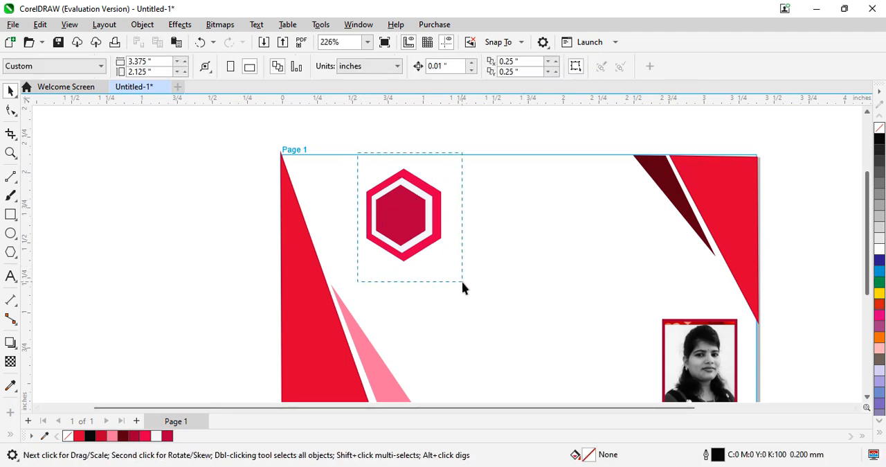
# - Group the three hexagons and scale the group proportionally to about 0.35 by 0.44 inches, positioned near X 0.86, Y 1.76 inches
pyautogui.moveTo(463, 282); pyautogui.dragTo(466, 287)
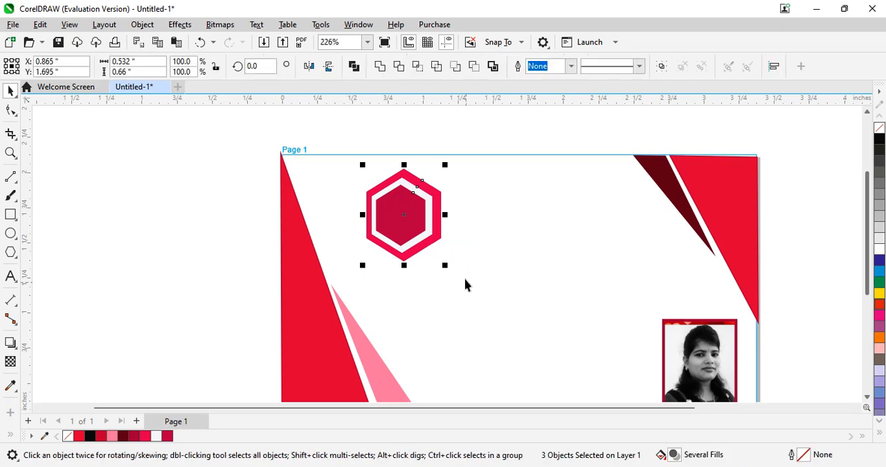
pyautogui.hotkey('ctrl', 'g')
pyautogui.moveTo(445, 169); pyautogui.dragTo(429, 183)
pyautogui.moveTo(413, 232); pyautogui.dragTo(404, 208)
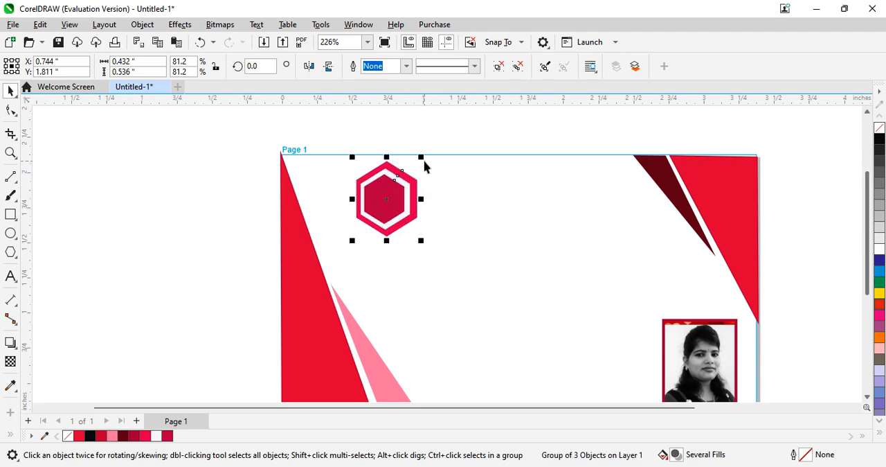
pyautogui.moveTo(422, 157); pyautogui.dragTo(419, 174)
pyautogui.moveTo(388, 219); pyautogui.dragTo(413, 210)
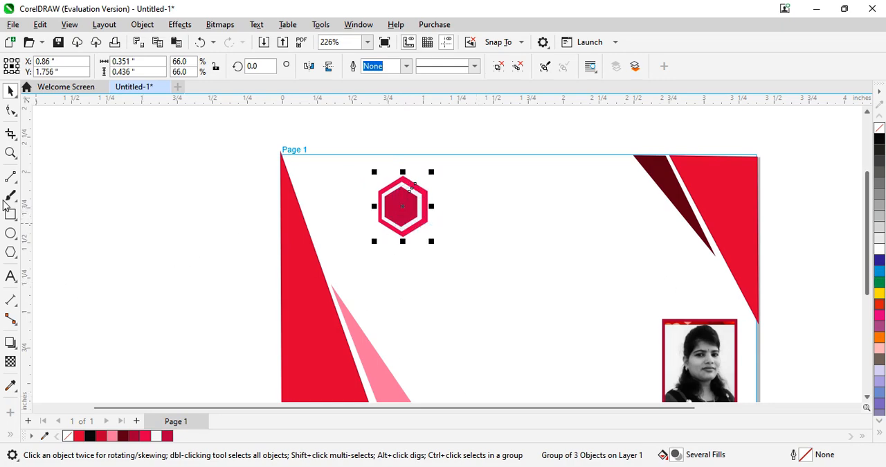
# - Add the text "E-Consultancy" in Arial, scale it down to about 13.3 pt and place it just right of the hexagon logo
pyautogui.click(11, 277)
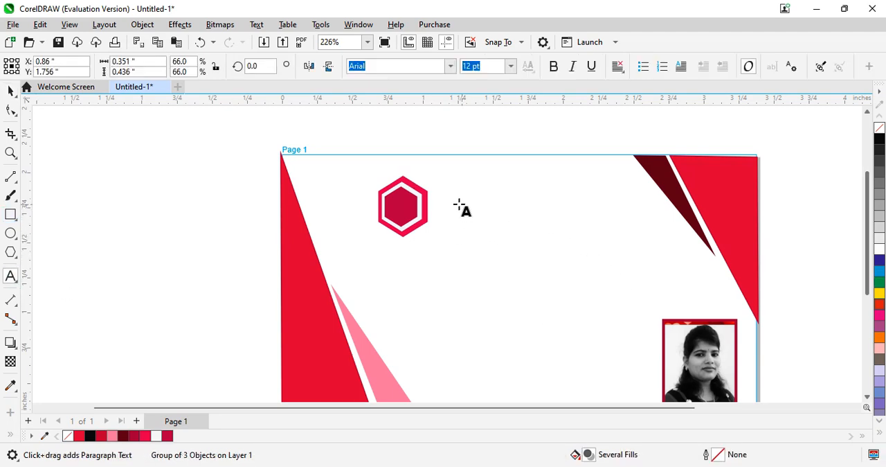
pyautogui.click(457, 207)
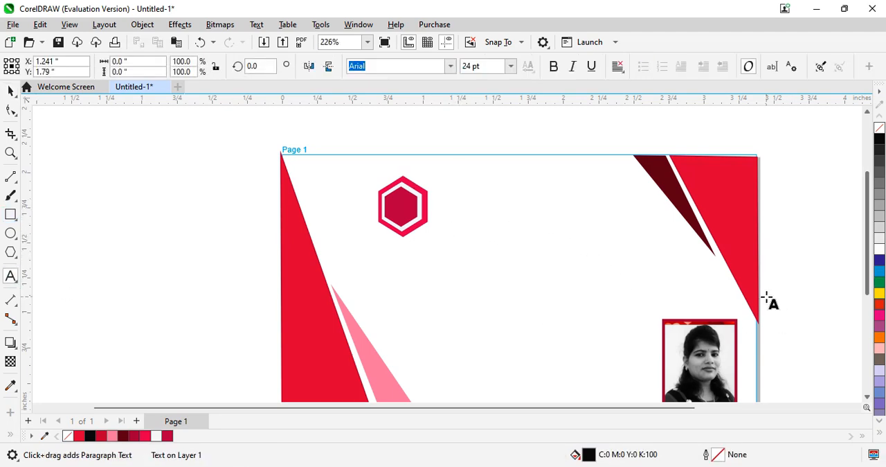
pyautogui.write('E')
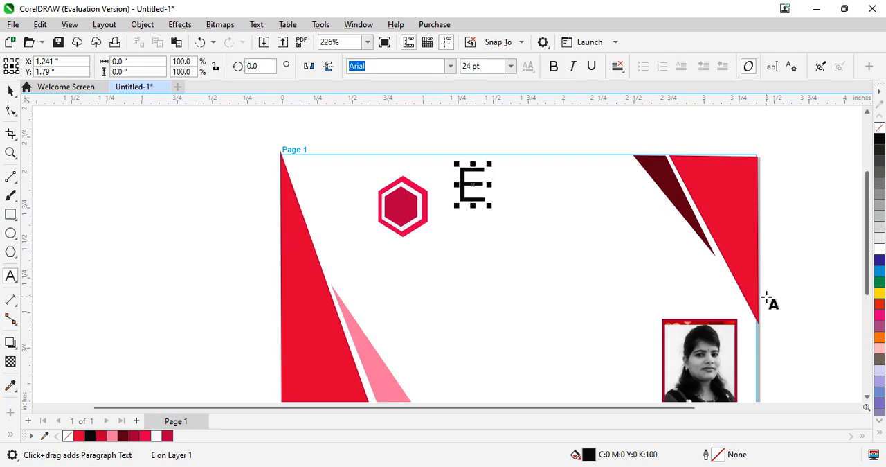
pyautogui.write('-')
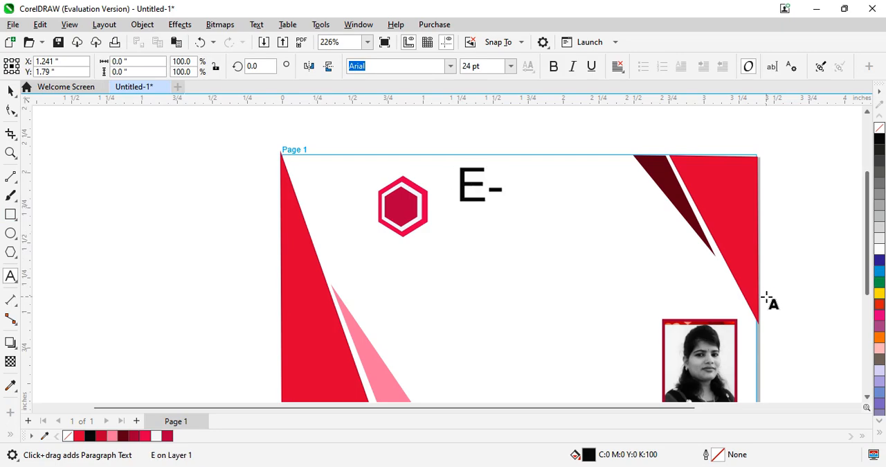
pyautogui.write('Cons')
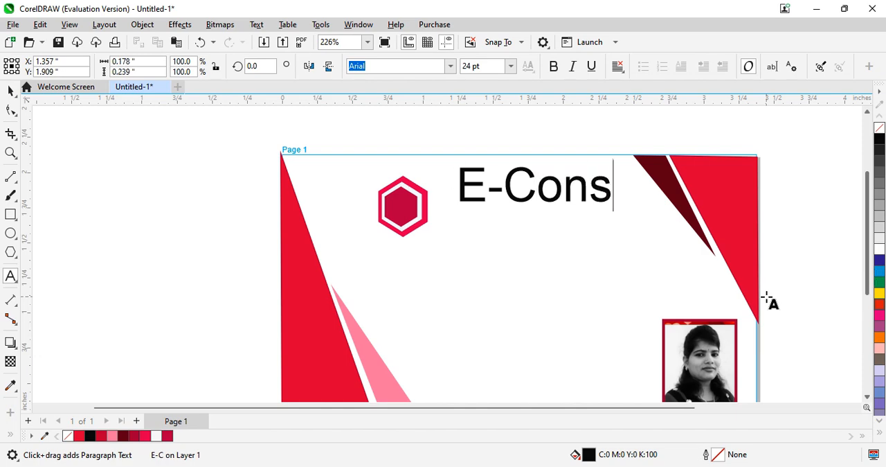
pyautogui.write('ul')
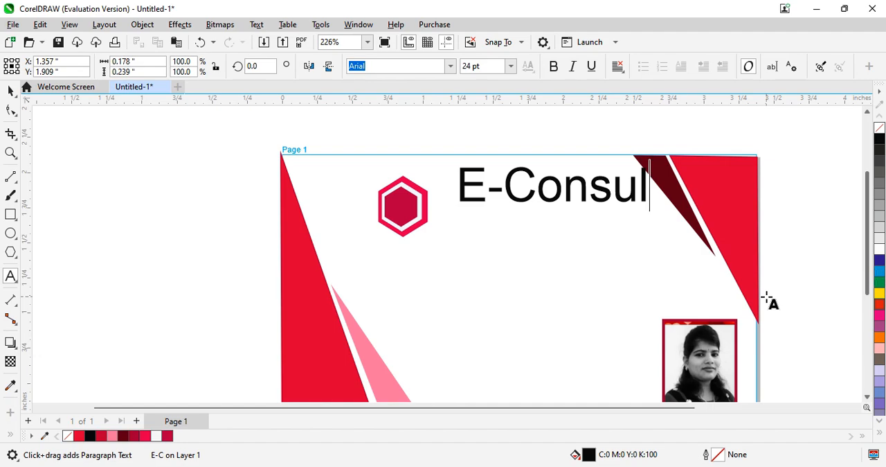
pyautogui.write('tan')
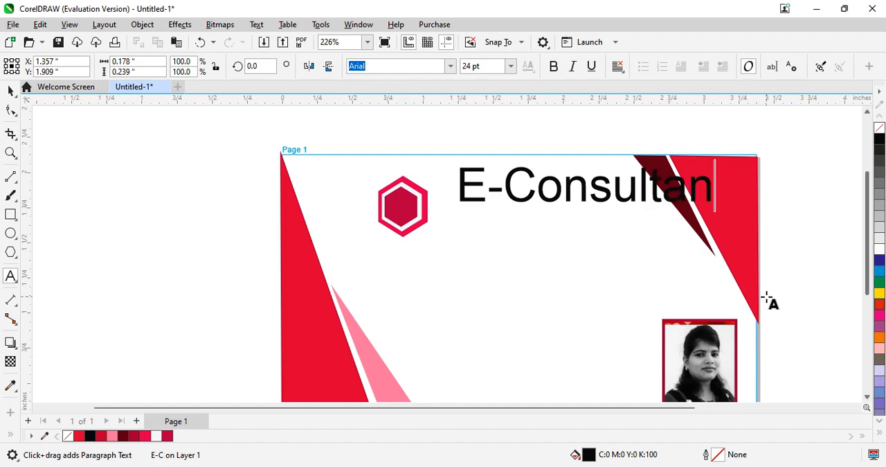
pyautogui.write('c')
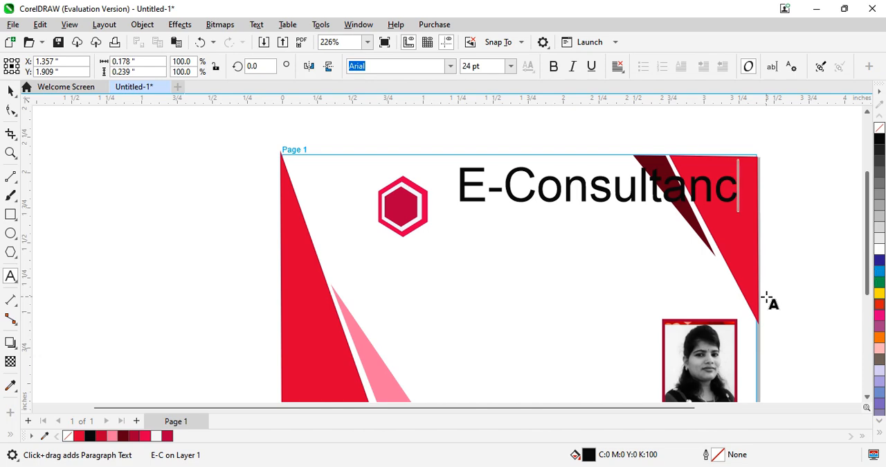
pyautogui.write('y')
pyautogui.press('Escape')
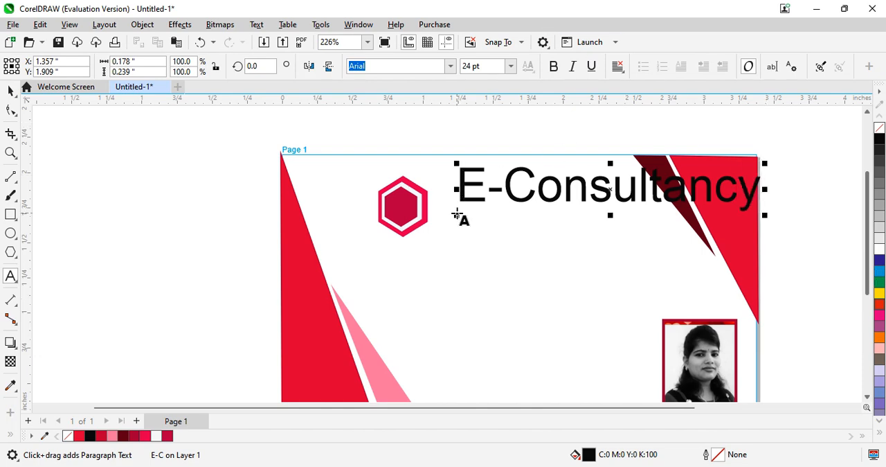
pyautogui.moveTo(457, 214); pyautogui.dragTo(590, 195)
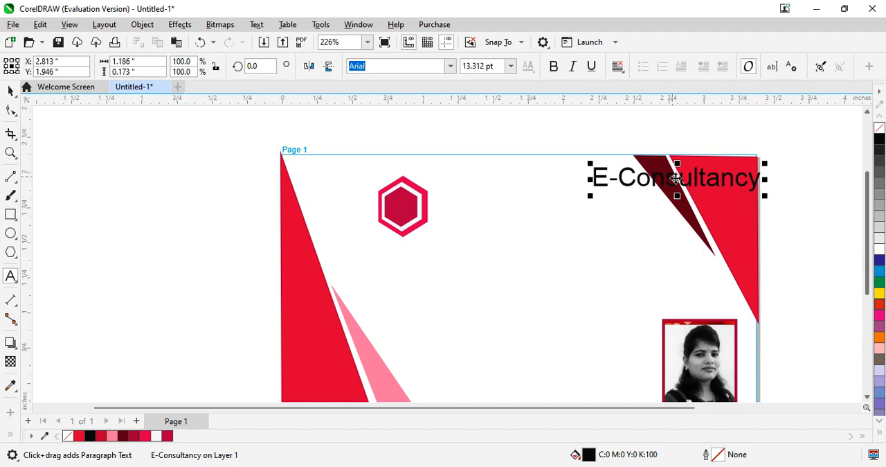
pyautogui.moveTo(676, 179); pyautogui.dragTo(534, 215)
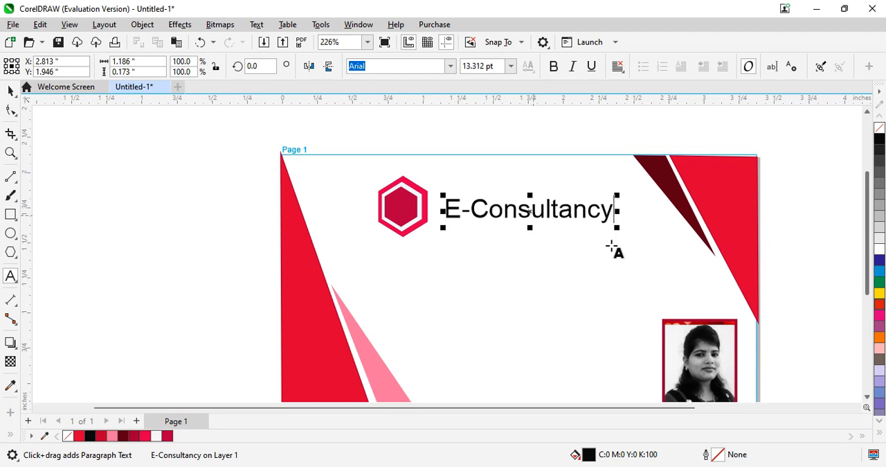
# - Format the whole "E-Consultancy" text as bold italic in the Book Antiqua font
pyautogui.click(11, 276)
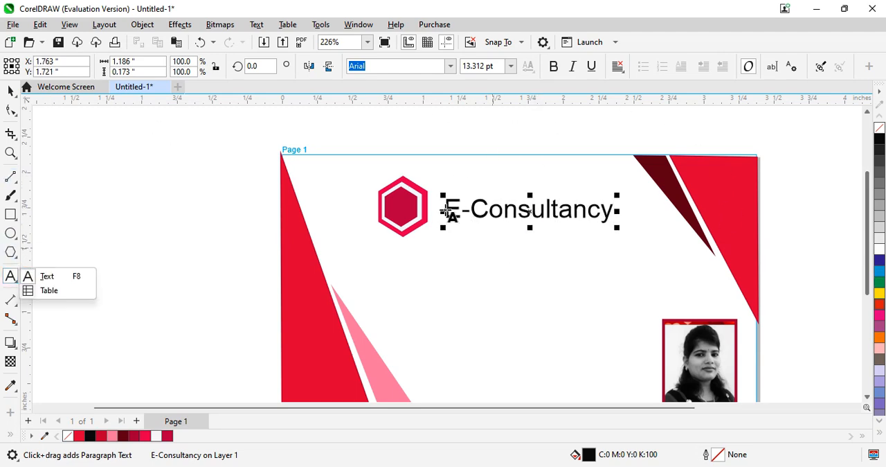
pyautogui.moveTo(447, 210); pyautogui.dragTo(629, 211)
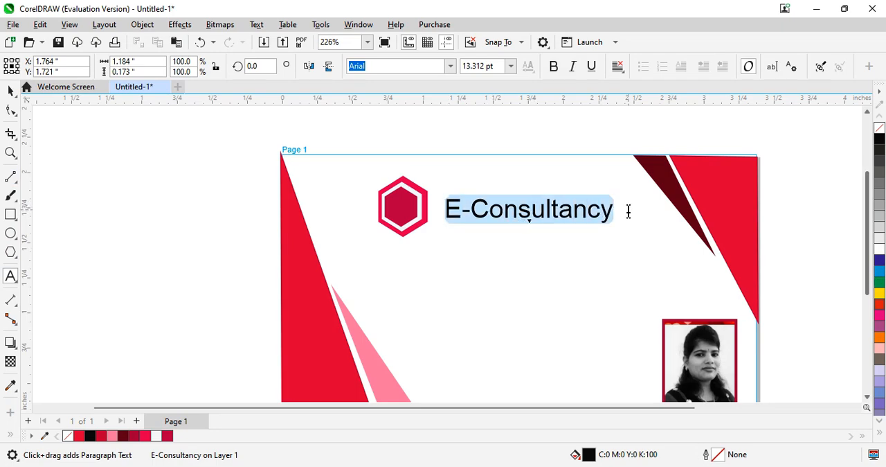
pyautogui.click(554, 67)
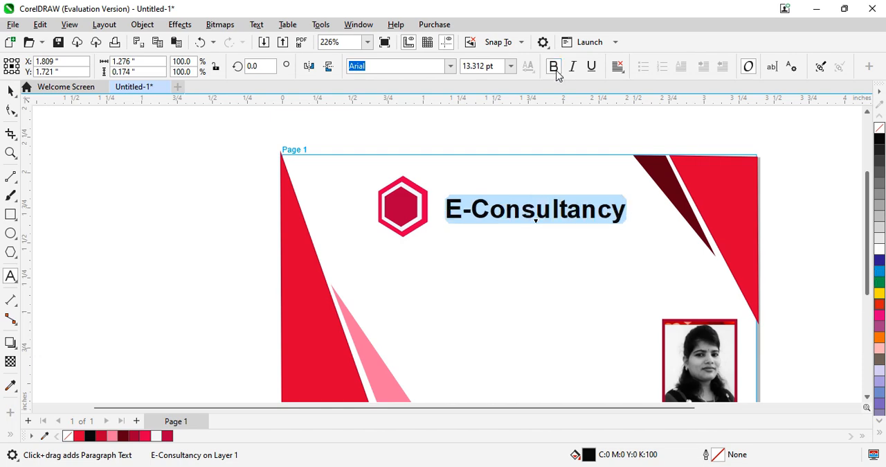
pyautogui.click(573, 68)
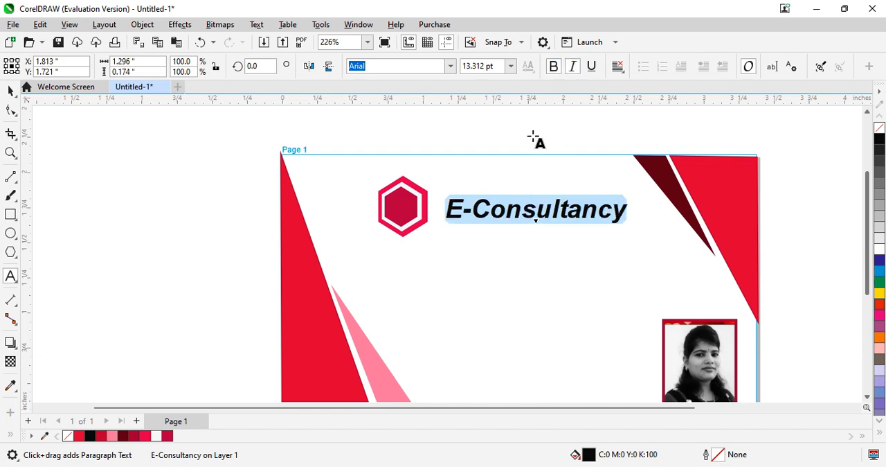
pyautogui.click(450, 67)
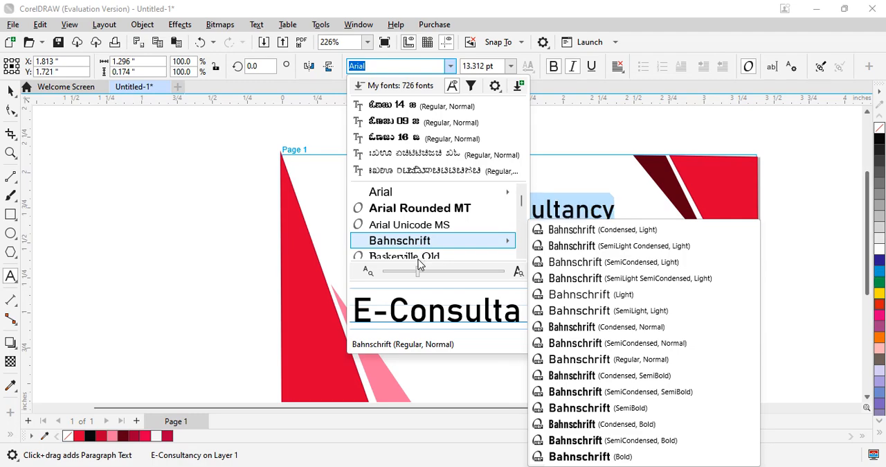
pyautogui.scroll(-3, 417, 262)
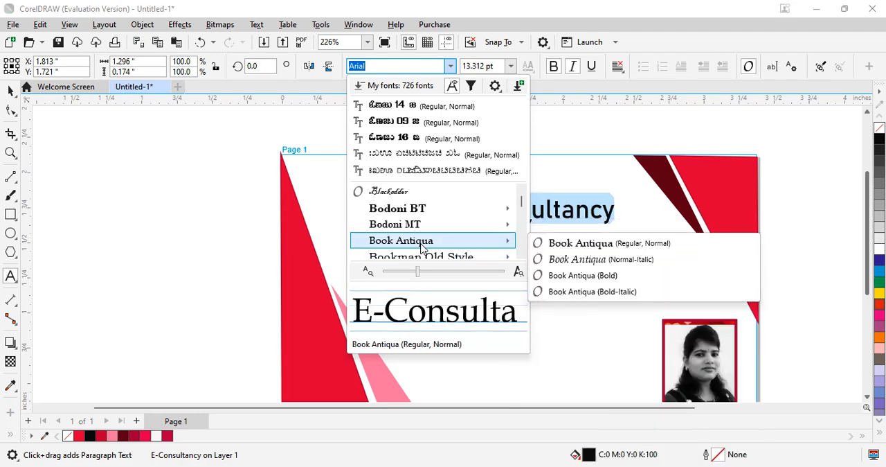
pyautogui.click(421, 244)
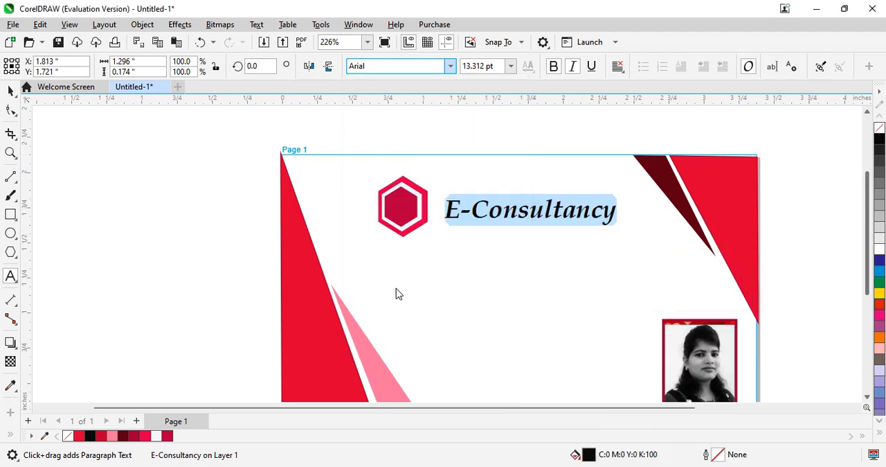
pyautogui.click(533, 325)
pyautogui.click(523, 217)
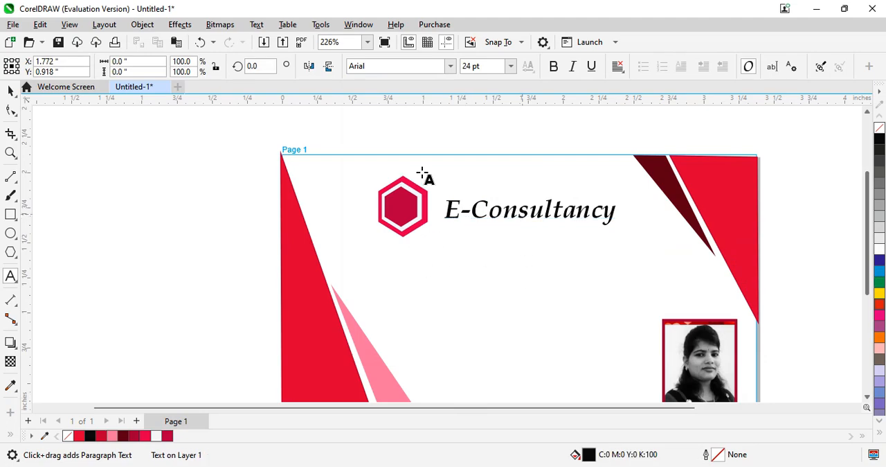
# - Move the "E-Consultancy" text slightly left and up so it sits closer to the hexagon logo
pyautogui.click(8, 92)
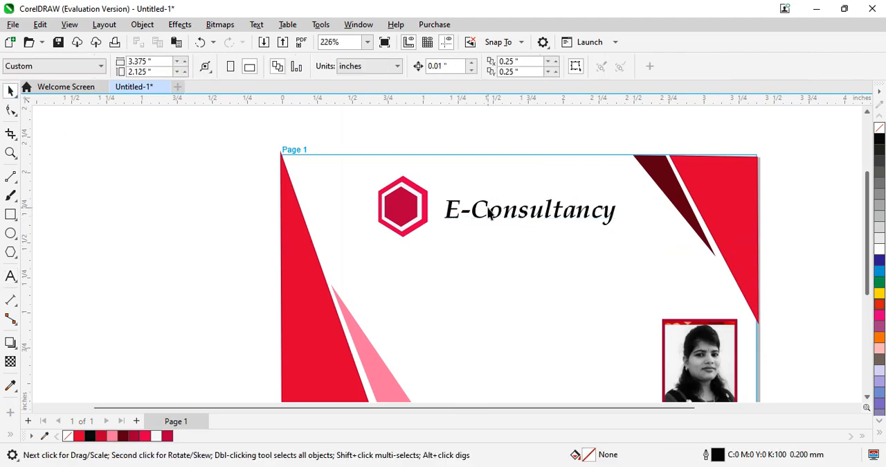
pyautogui.moveTo(498, 217)
pyautogui.mouseDown()
pyautogui.moveTo(492, 207)
pyautogui.moveTo(494, 223)
pyautogui.mouseUp()
pyautogui.click(487, 272)
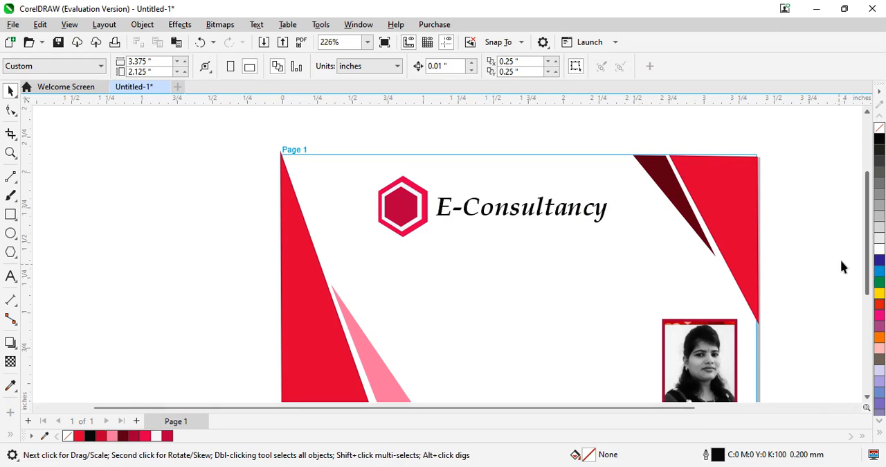
# - Move the framed portrait photo up and slightly left to about X 2.87, Y 0.922 inches
pyautogui.scroll(-3, 871, 258)
pyautogui.click(693, 333)
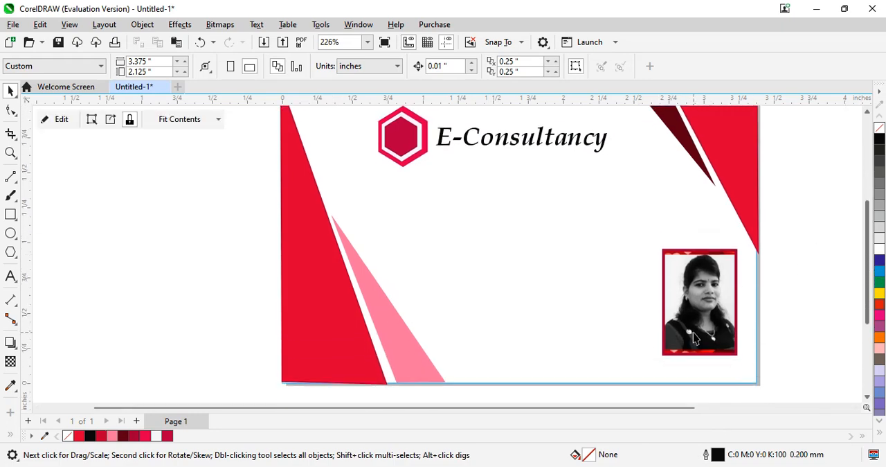
pyautogui.moveTo(693, 332); pyautogui.dragTo(681, 287)
pyautogui.moveTo(680, 285); pyautogui.dragTo(680, 284)
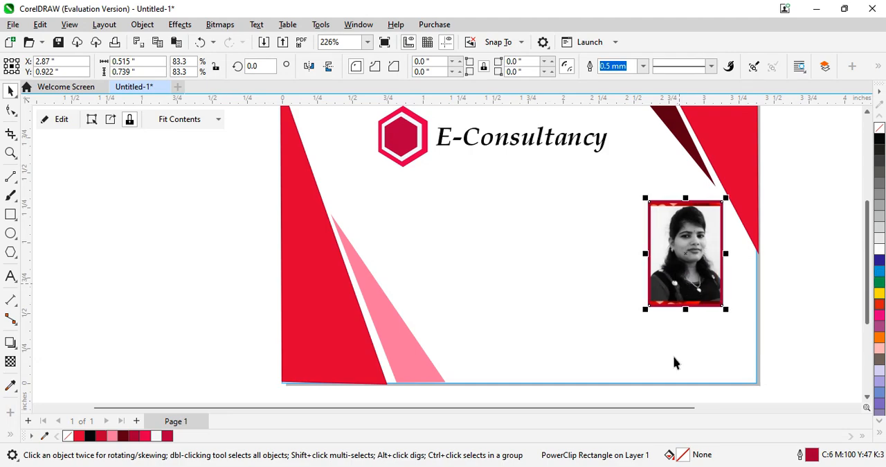
pyautogui.click(606, 380)
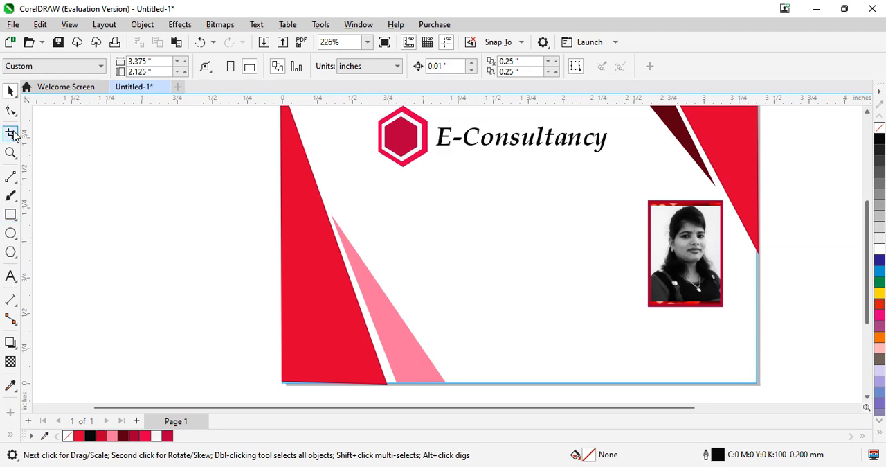
# - Draw a nearly vertical 2-point line about 0.72 inches long between the pink triangle and the portrait photo, below the logo
pyautogui.click(12, 177)
pyautogui.click(16, 184)
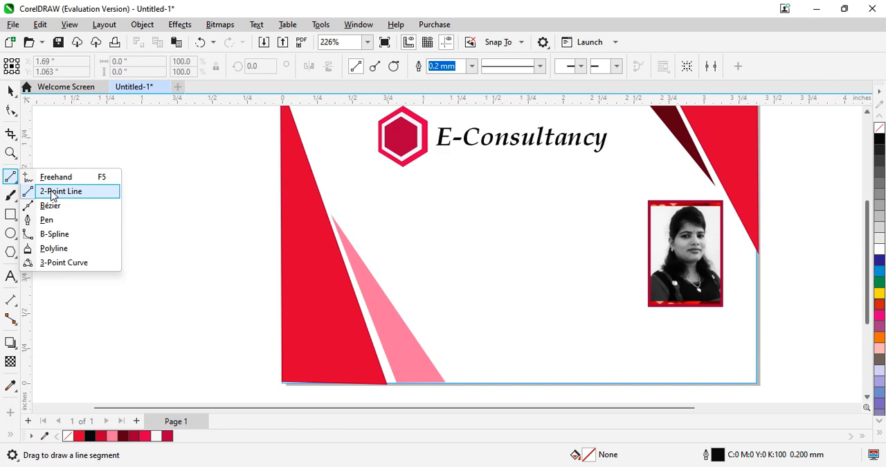
pyautogui.click(52, 192)
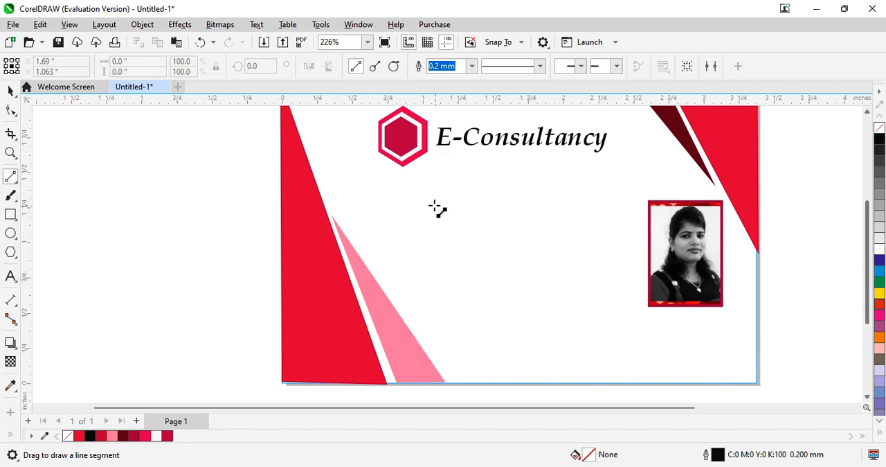
pyautogui.moveTo(429, 203); pyautogui.dragTo(430, 307)
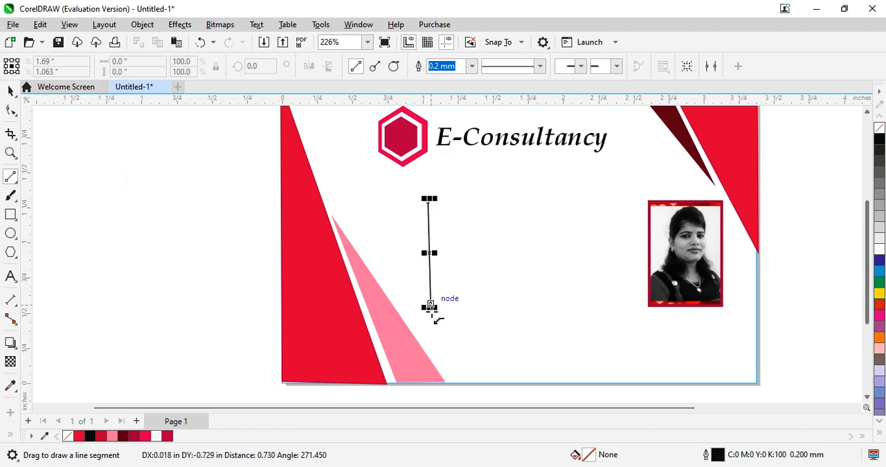
# - Set the line's outline colour to crimson C:4 M:100 Y:48 K:18 and its width to 1.0 mm
pyautogui.doubleClick(716, 456)
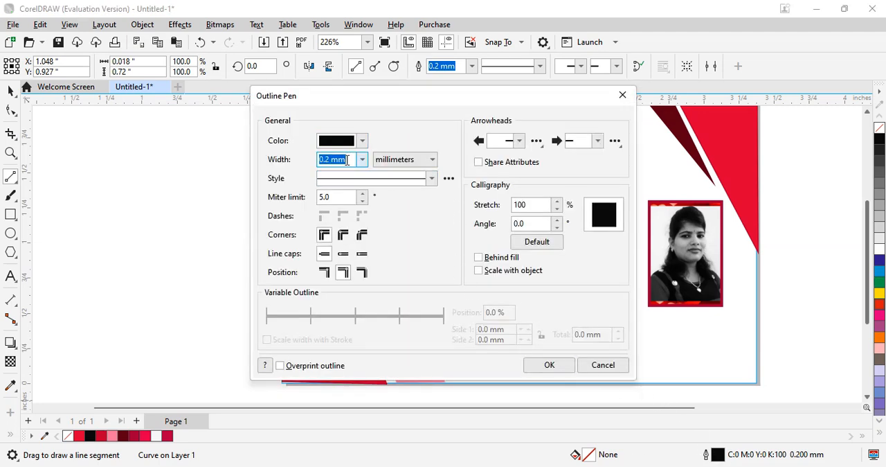
pyautogui.click(361, 142)
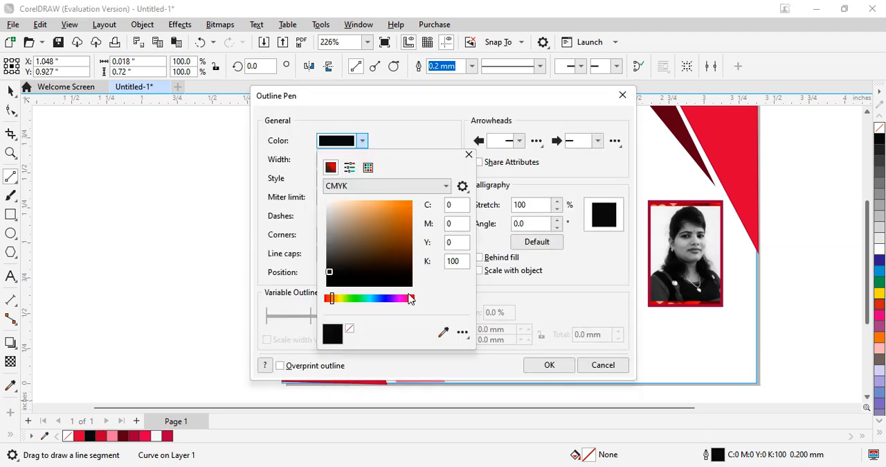
pyautogui.click(407, 299)
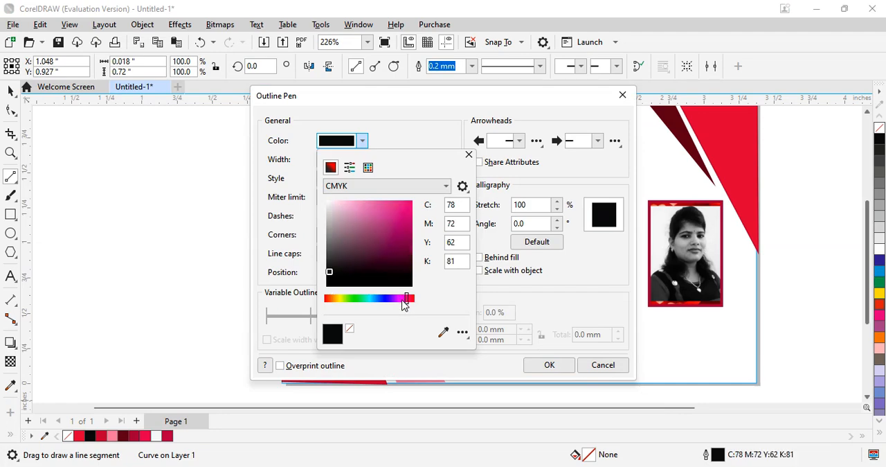
pyautogui.moveTo(406, 301); pyautogui.dragTo(410, 301)
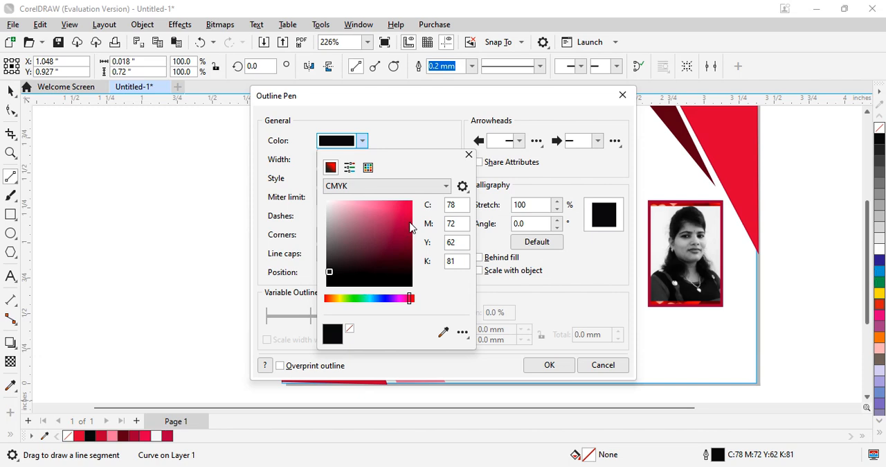
pyautogui.click(414, 225)
pyautogui.click(552, 367)
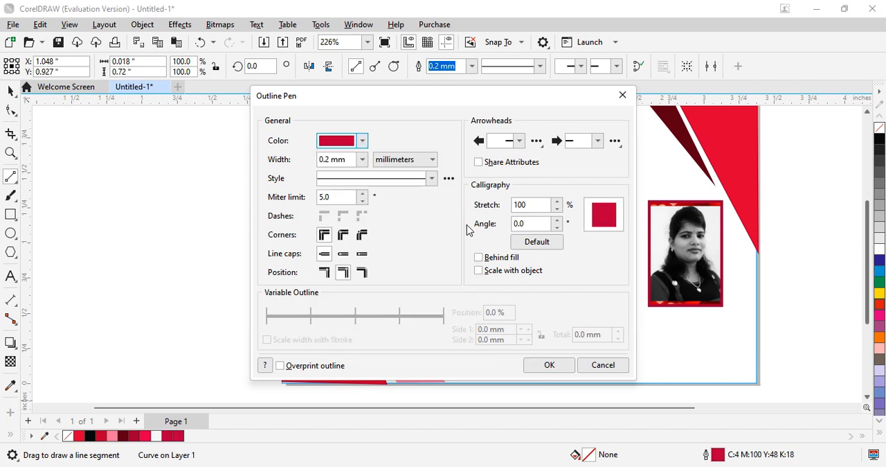
pyautogui.click(362, 160)
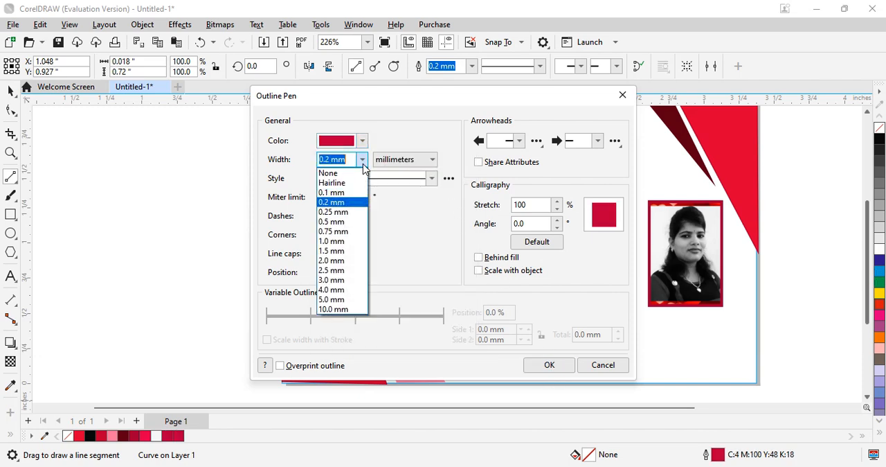
pyautogui.click(339, 239)
pyautogui.click(550, 365)
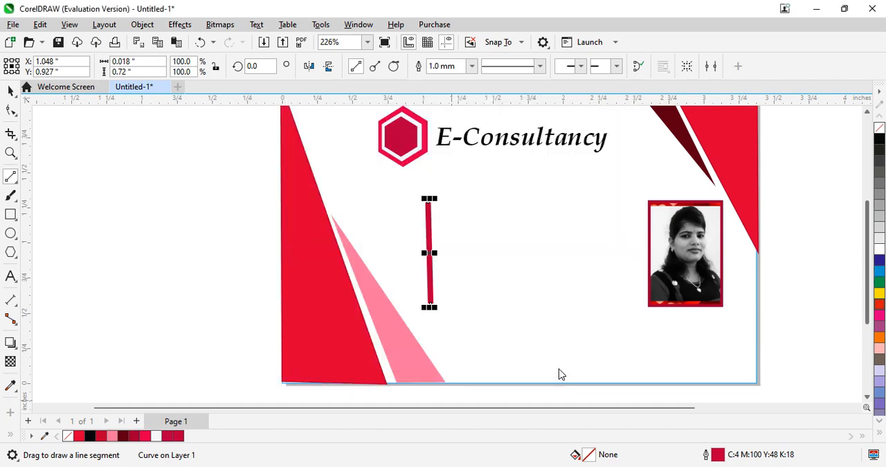
pyautogui.click(499, 320)
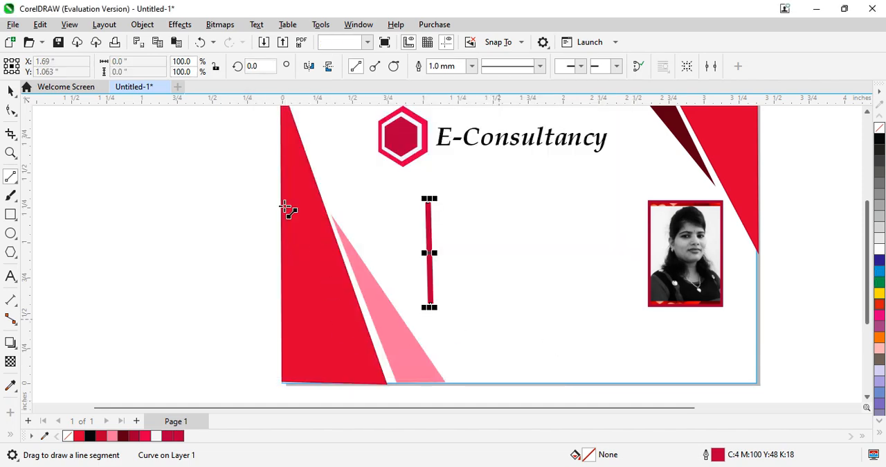
# - Start a 12 pt Arial text block beside the crimson divider line and enter the cardholder's full name in capitals as its first line
pyautogui.click(12, 277)
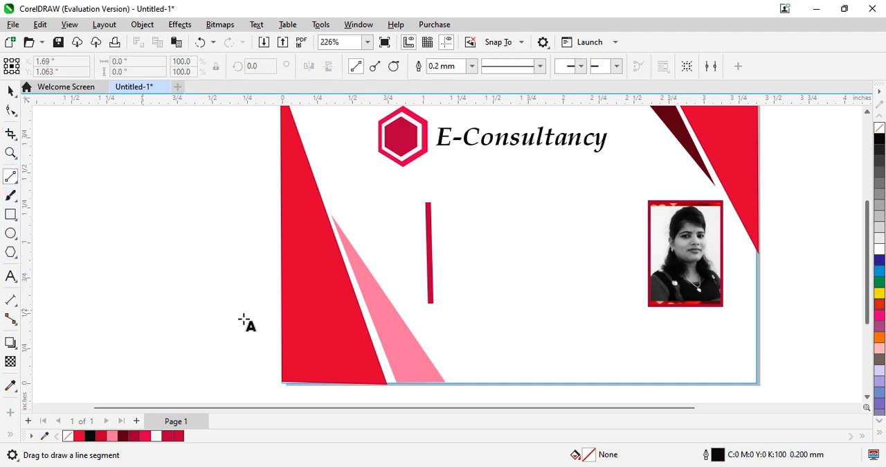
pyautogui.click(446, 219)
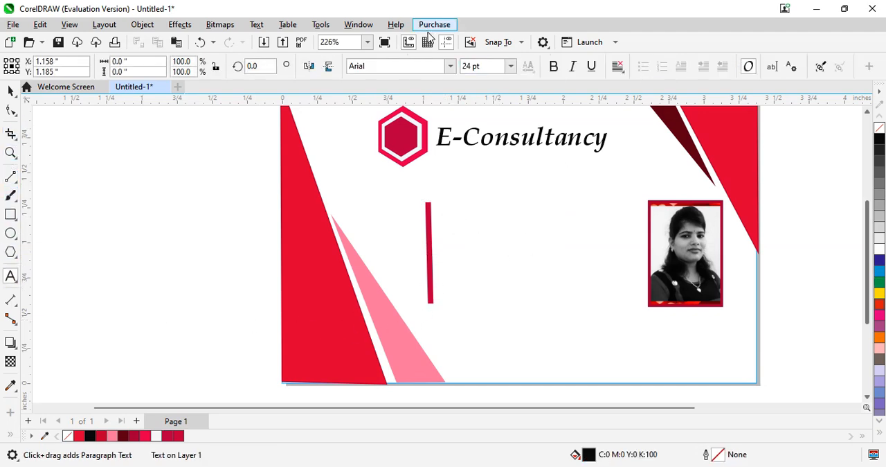
pyautogui.click(511, 66)
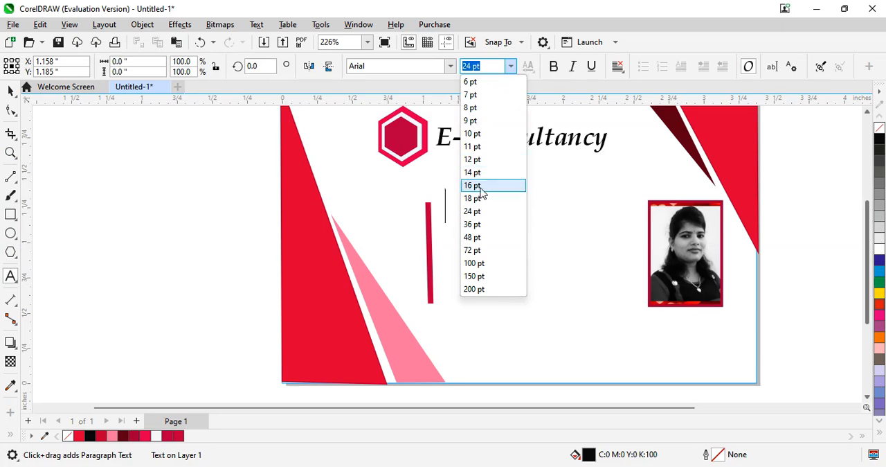
pyautogui.click(473, 159)
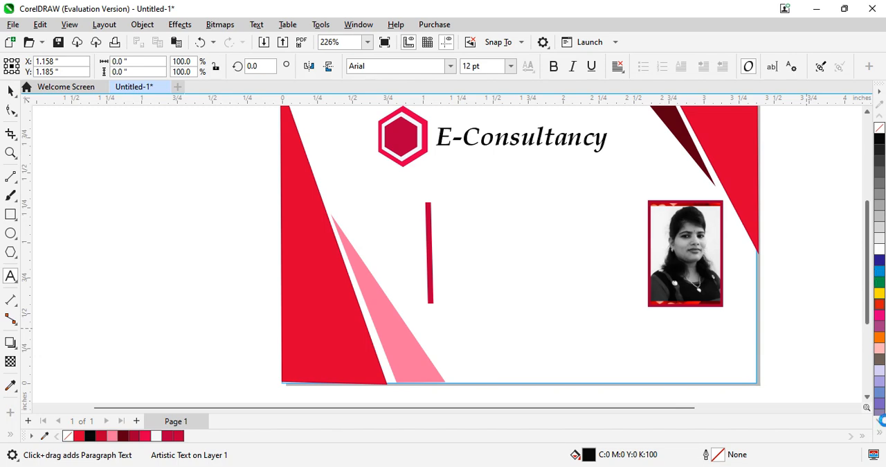
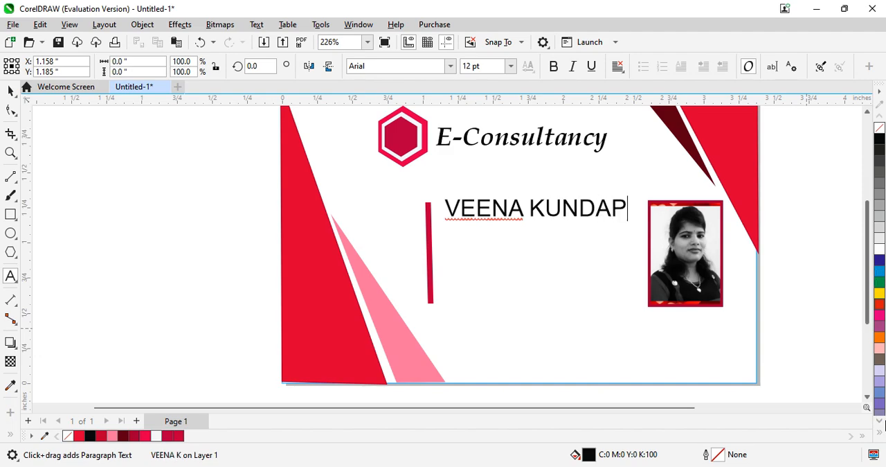
pyautogui.press('Return')
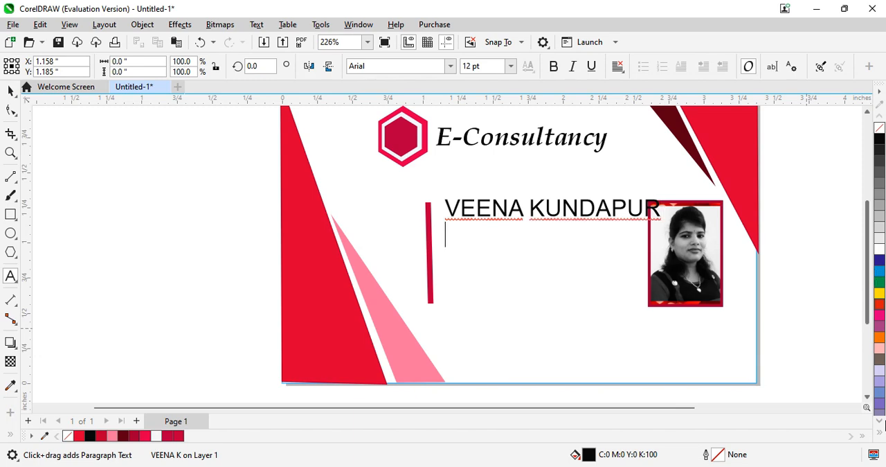
# - Add "Senior aConsultancy" as the second line of the text block and begin a new line below it
pyautogui.write('Se')
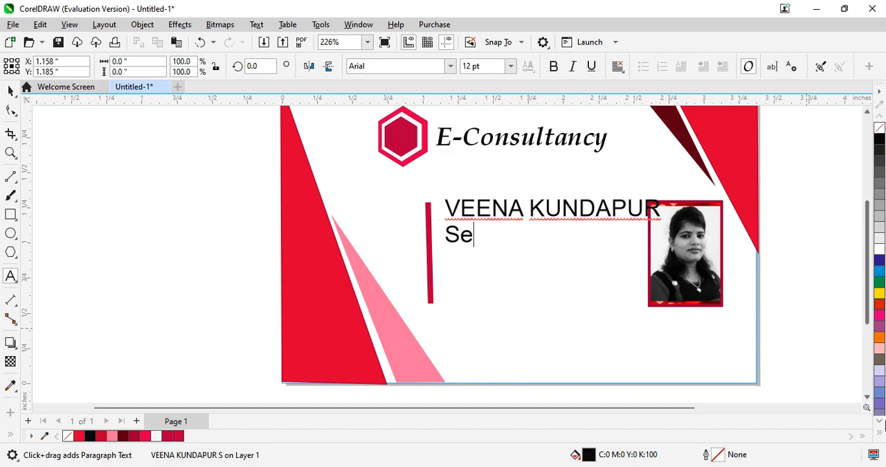
pyautogui.write('nior ')
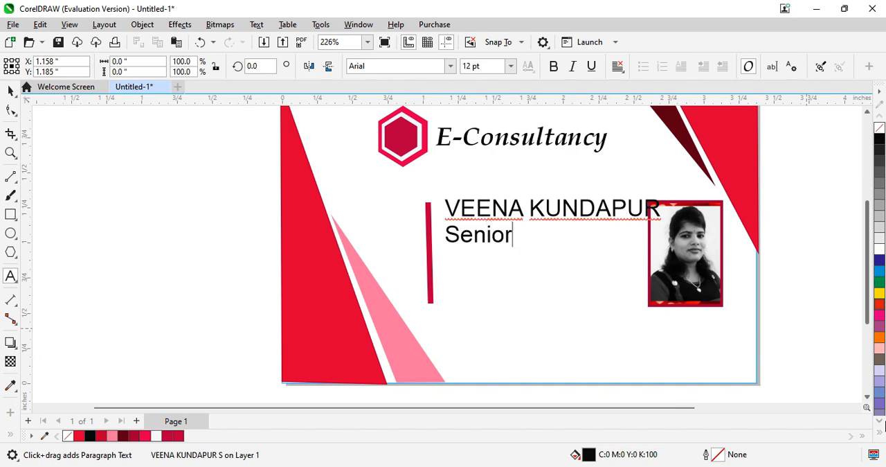
pyautogui.write('aCon')
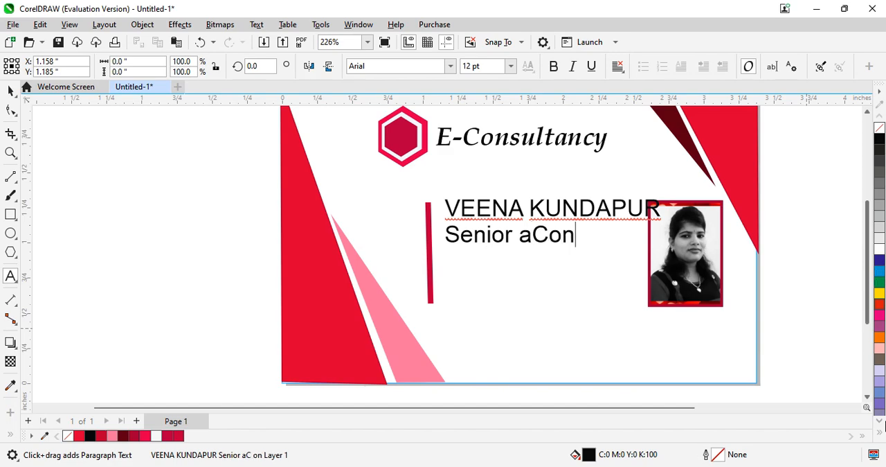
pyautogui.write('sult')
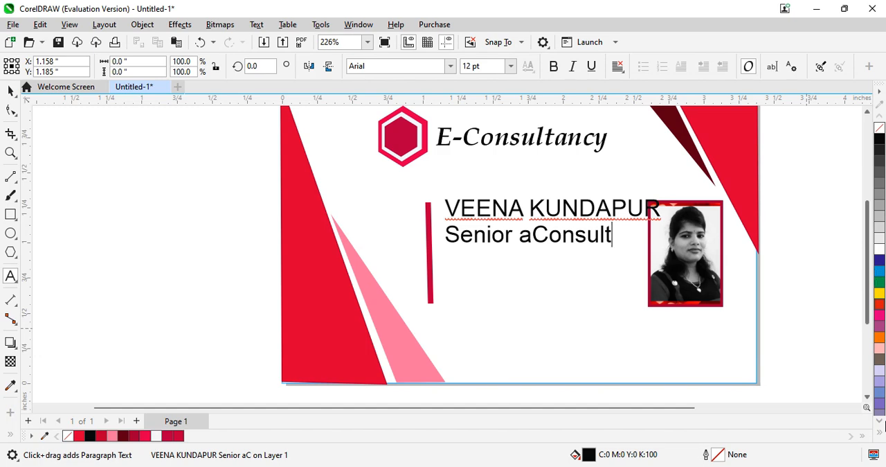
pyautogui.write('ancy')
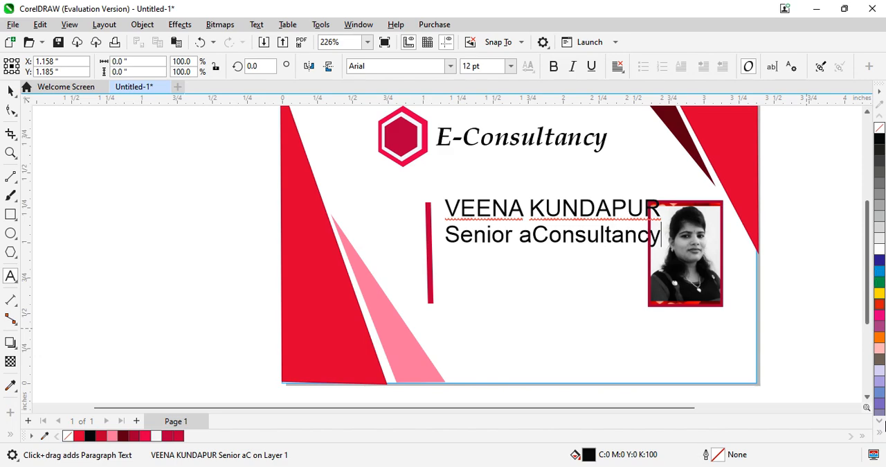
pyautogui.press('Return')
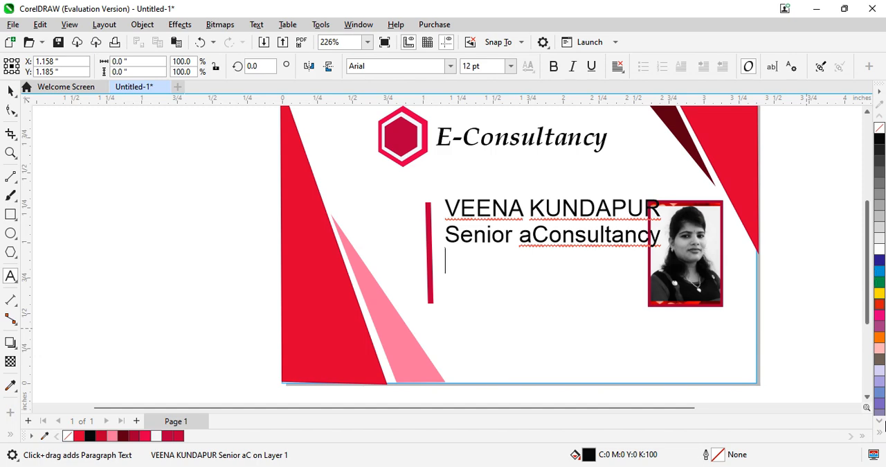
# - Enter "Employee ID" followed by the employee's ID code as the third line of the text block
pyautogui.write('E')
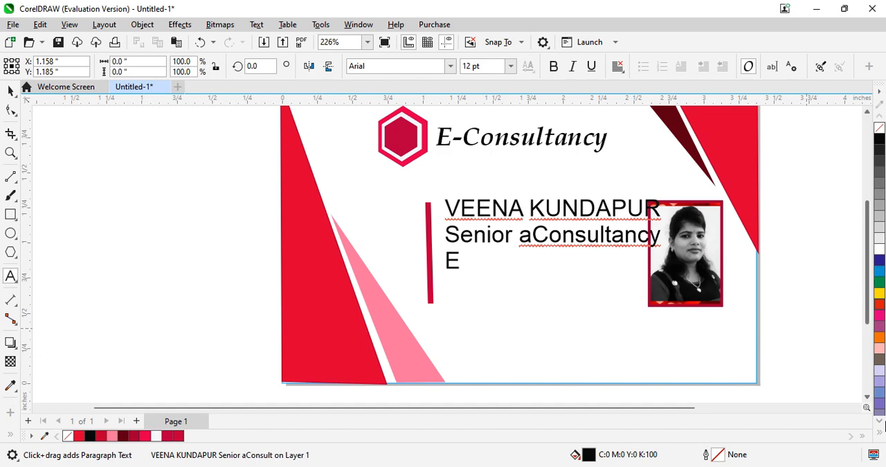
pyautogui.write('mploy')
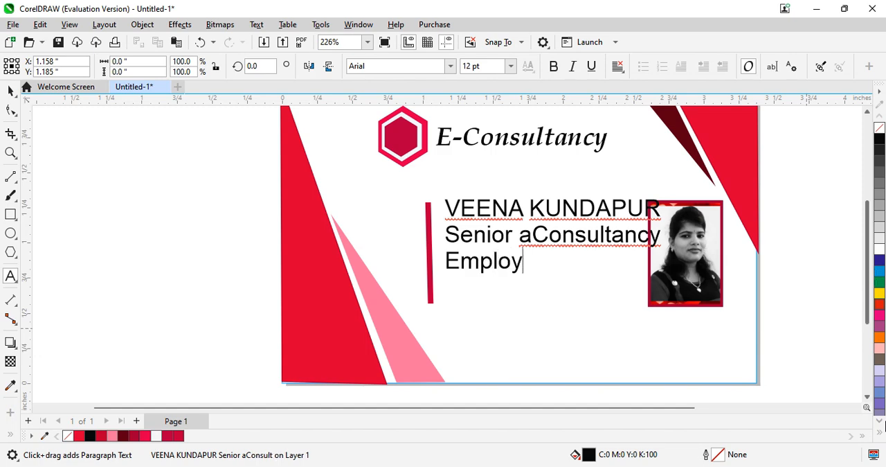
pyautogui.write('ee ID')
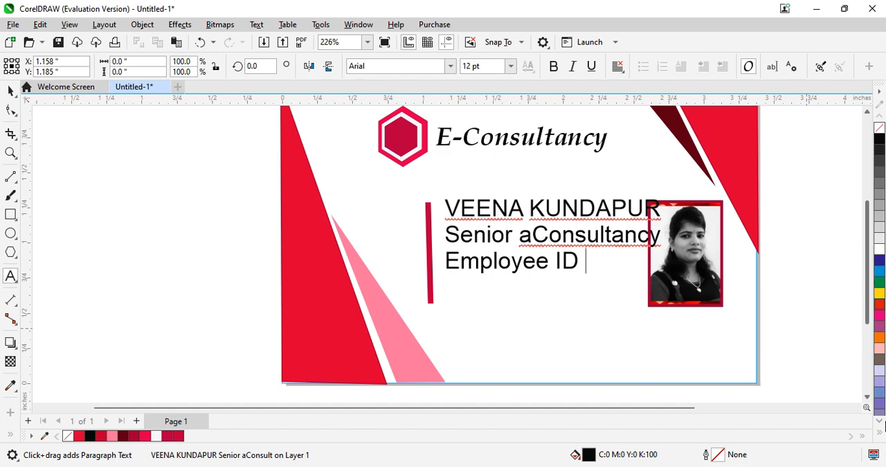
pyautogui.write(' X123')
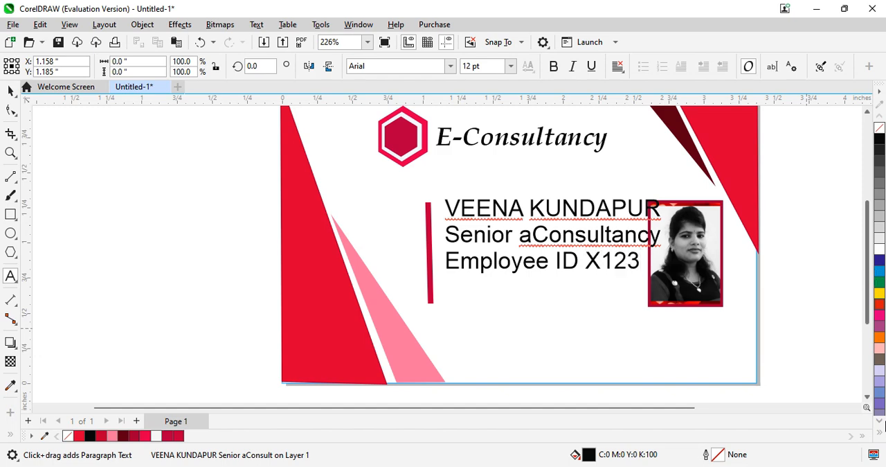
pyautogui.write('TY')
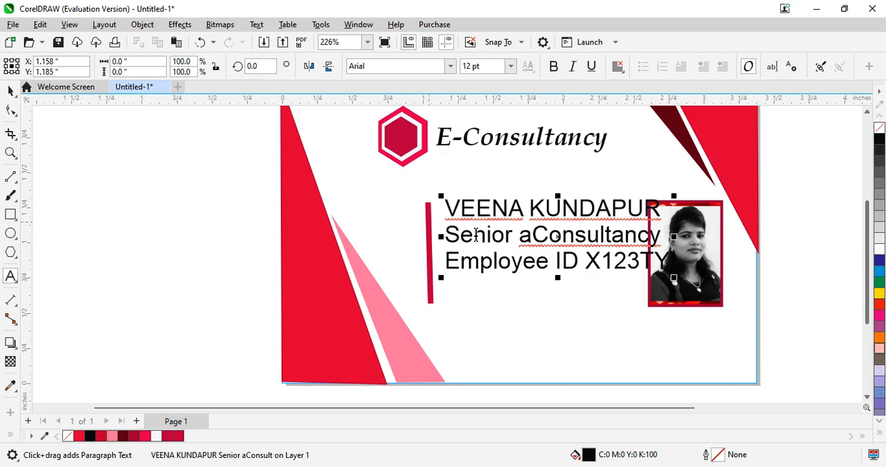
# - Scale the text block down to about 8.1 pt and move it between the divider line and the portrait, clear of the photo
pyautogui.moveTo(443, 277); pyautogui.dragTo(515, 253)
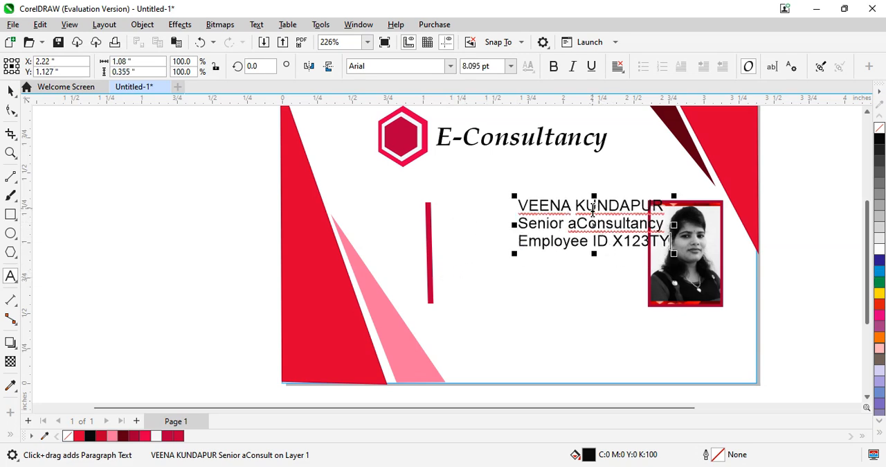
pyautogui.moveTo(590, 222); pyautogui.dragTo(519, 252)
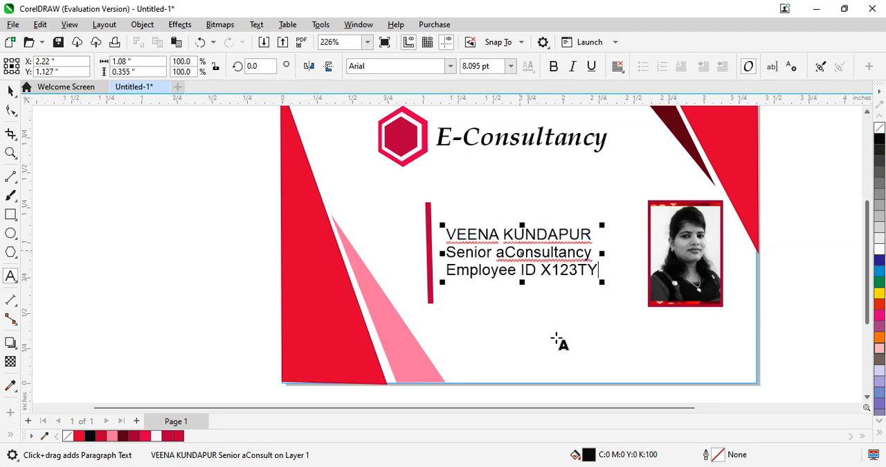
# - Insert a blank line between each of the three text lines and centre the block vertically beside the divider line
pyautogui.click(597, 236)
pyautogui.press('Return')
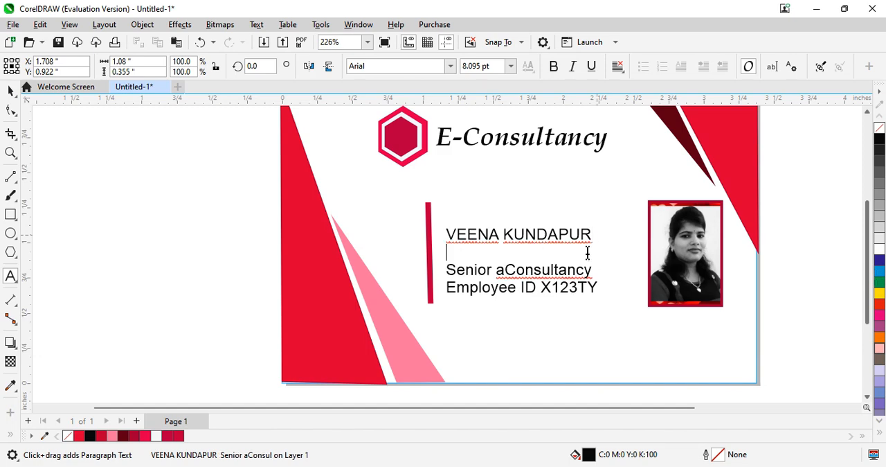
pyautogui.click(594, 269)
pyautogui.press('Return')
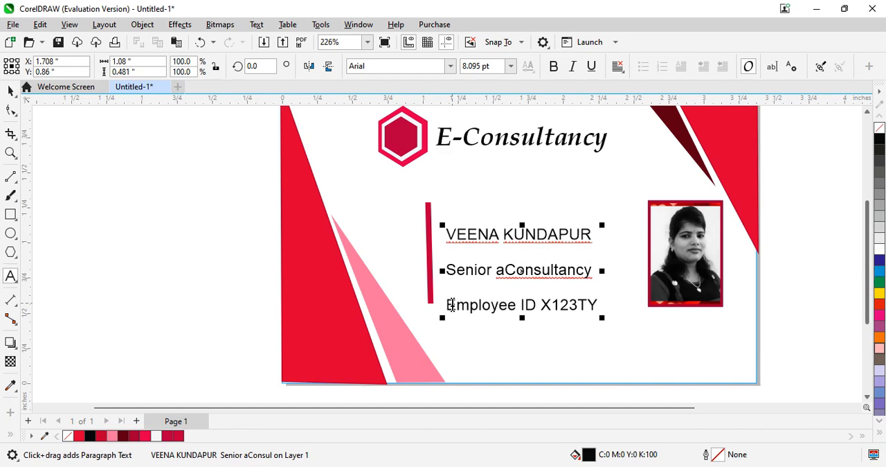
pyautogui.moveTo(520, 269); pyautogui.dragTo(529, 254)
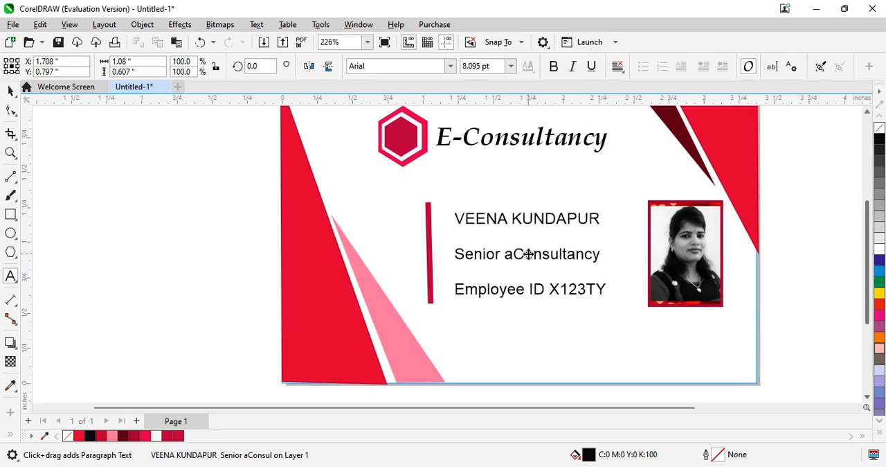
# - Make all three text lines bold and fill them with dark blue C:100 M:99 Y:5 K:22
pyautogui.moveTo(457, 217); pyautogui.dragTo(621, 316)
pyautogui.click(554, 66)
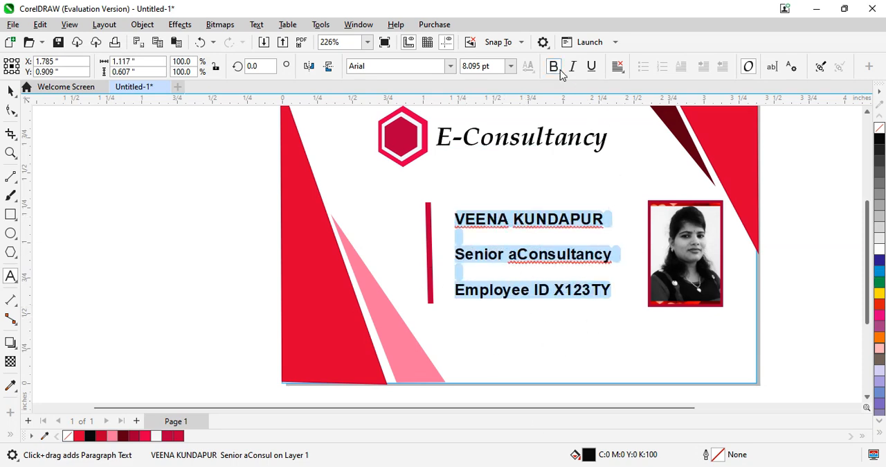
pyautogui.doubleClick(589, 456)
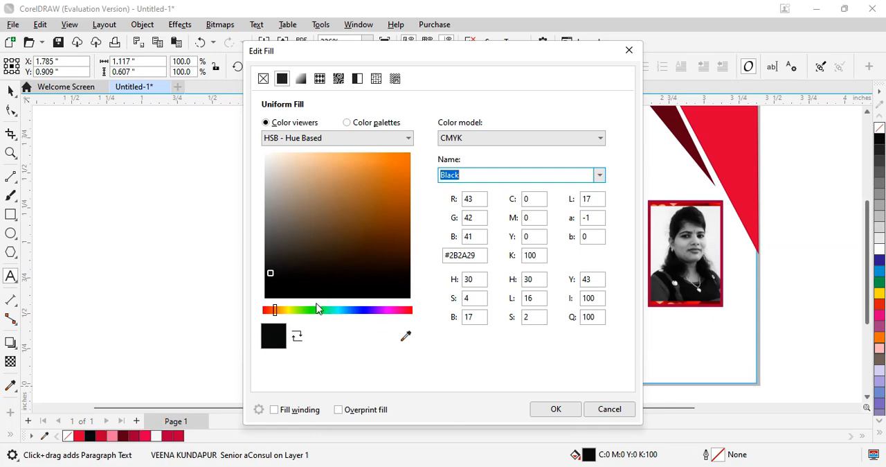
pyautogui.moveTo(398, 197); pyautogui.dragTo(402, 205)
pyautogui.moveTo(559, 65); pyautogui.dragTo(339, 51)
pyautogui.click(136, 288)
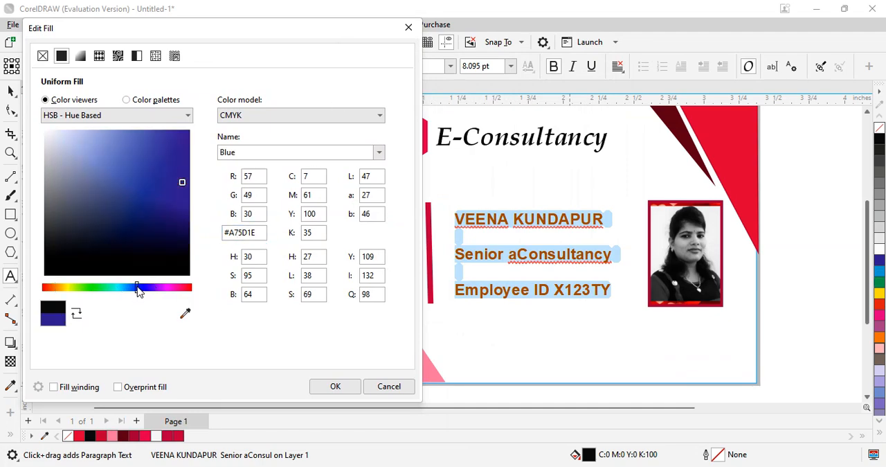
pyautogui.click(171, 217)
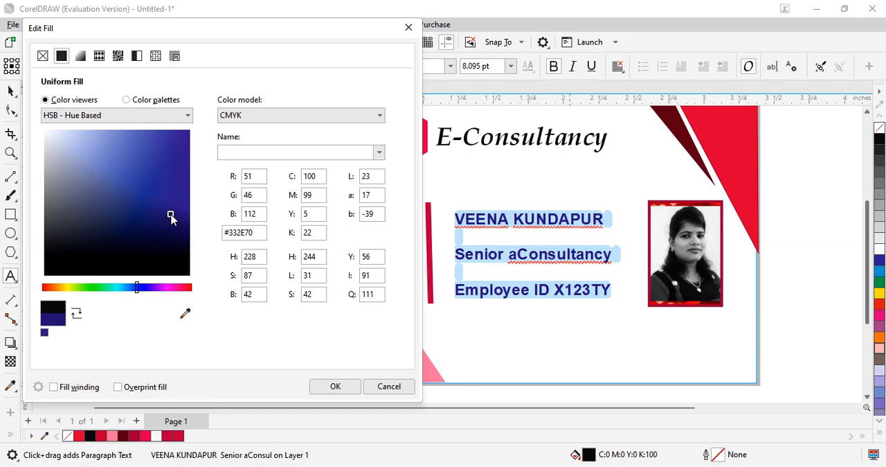
pyautogui.click(336, 387)
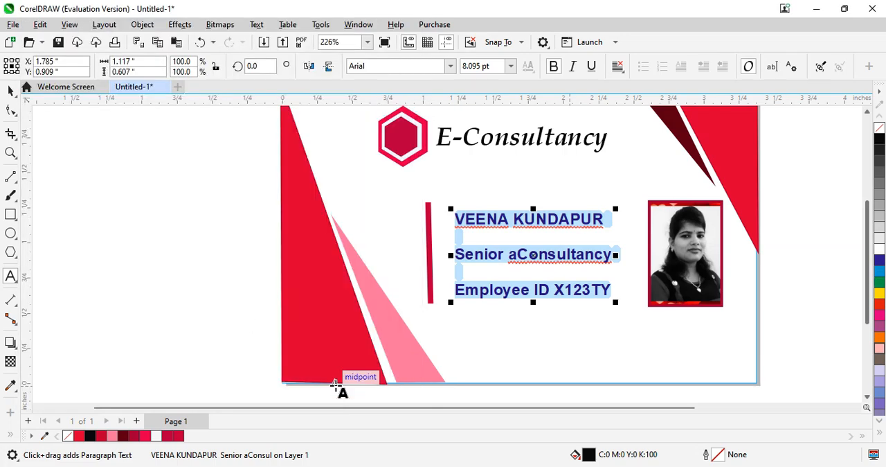
pyautogui.click(588, 332)
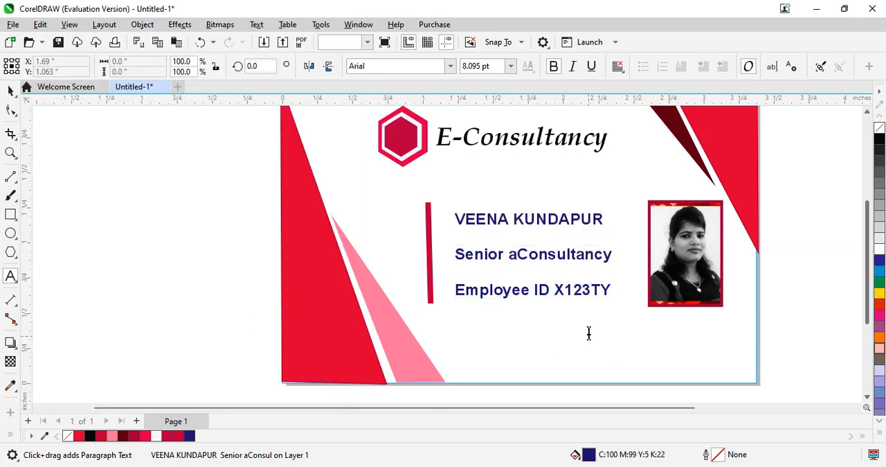
# - Delete the stray "a" so the job title line reads "Senior Consultancy"
pyautogui.click(517, 256)
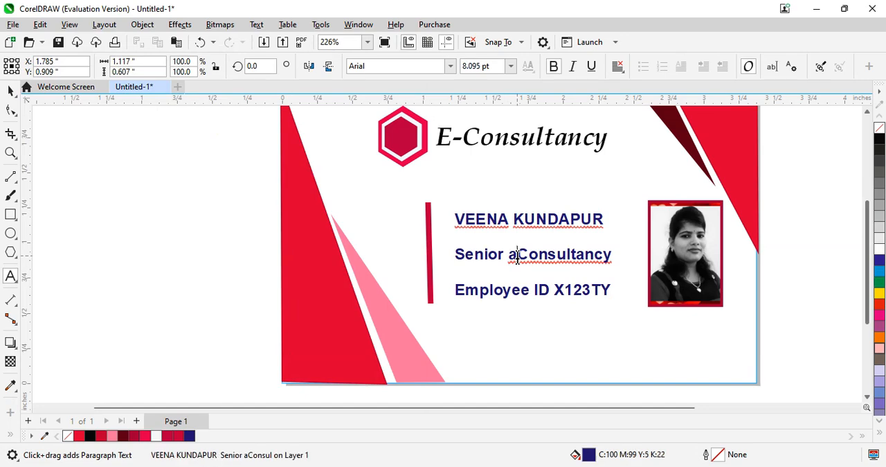
pyautogui.press('BackSpace')
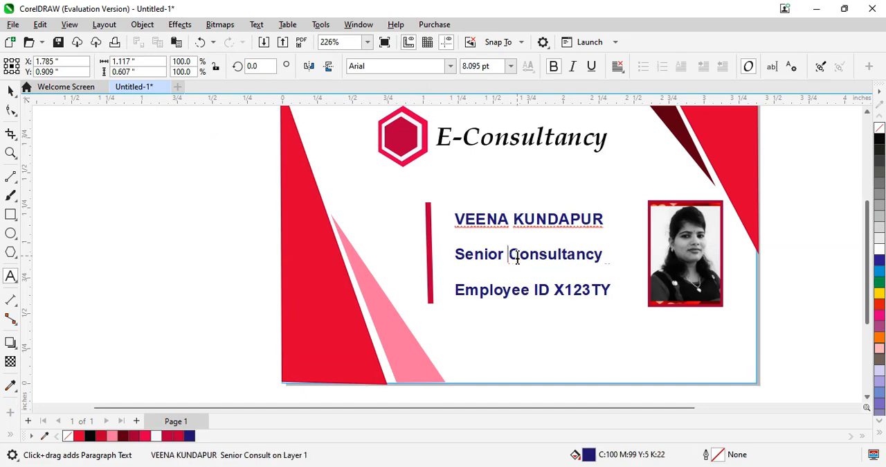
pyautogui.click(529, 232)
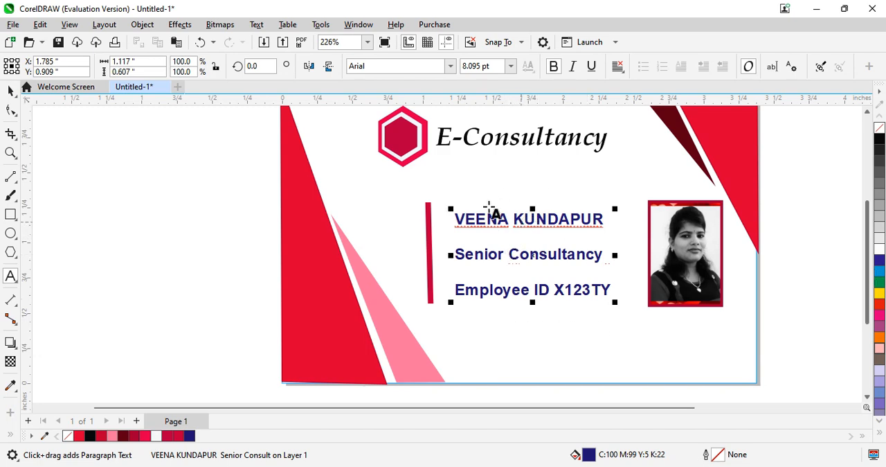
# - Remove the bold formatting from the "Senior Consultancy" and "Employee ID" lines, leaving only the name line bold
pyautogui.moveTo(455, 219); pyautogui.dragTo(605, 231)
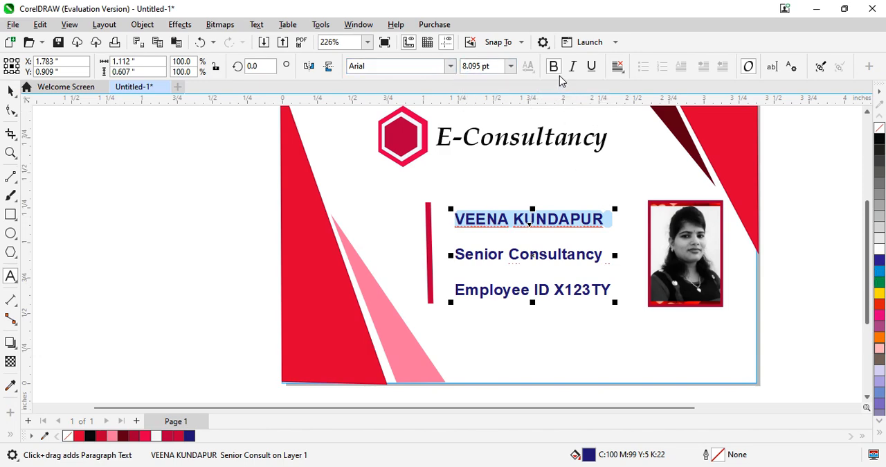
pyautogui.moveTo(455, 255); pyautogui.dragTo(619, 301)
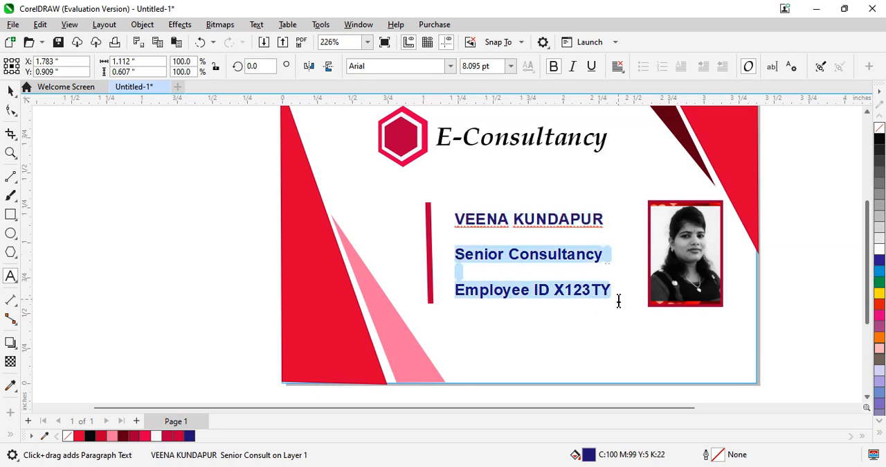
pyautogui.click(553, 66)
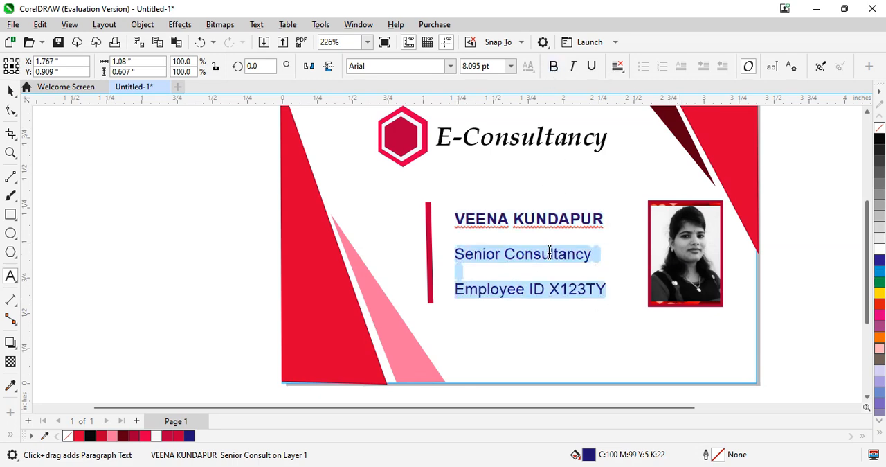